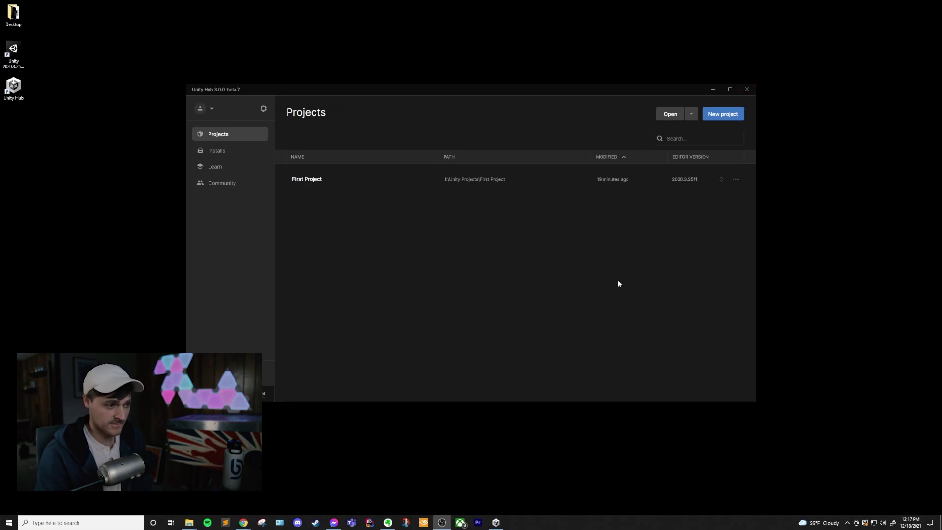
Step: View the Unity ID sign-in and Create a Unity ID pages in Chrome, then check license management
click(207, 114)
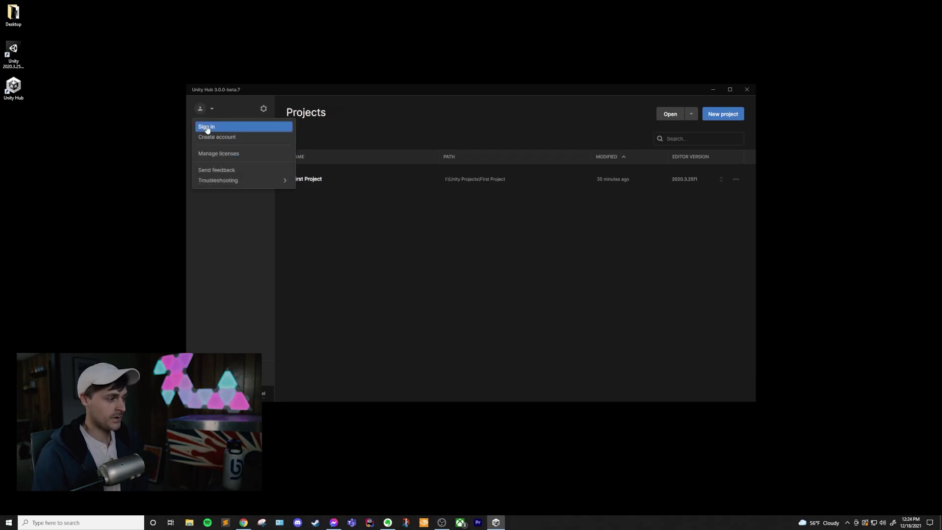
click(204, 127)
click(244, 524)
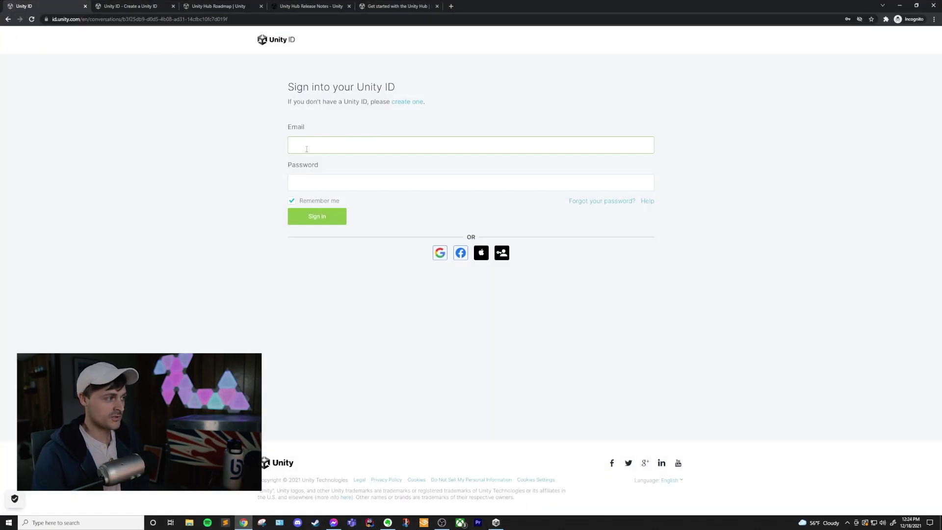
click(144, 9)
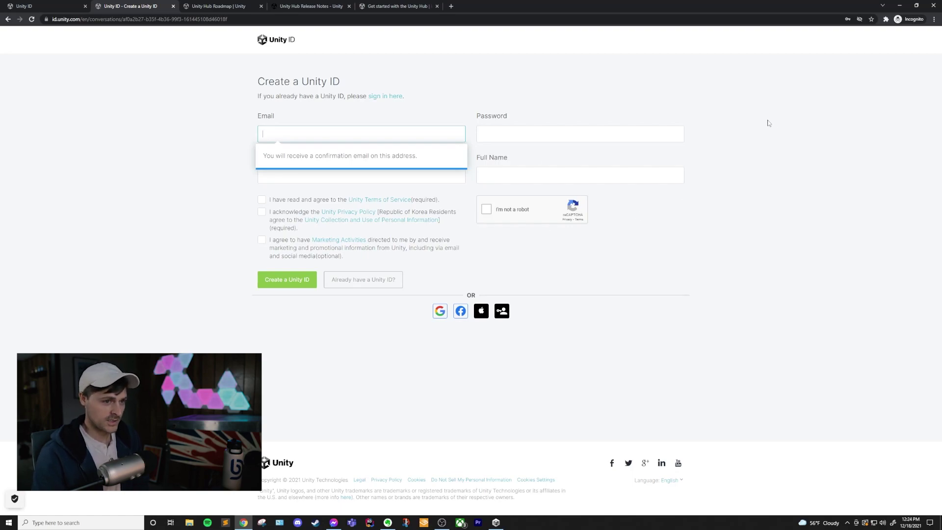
click(900, 7)
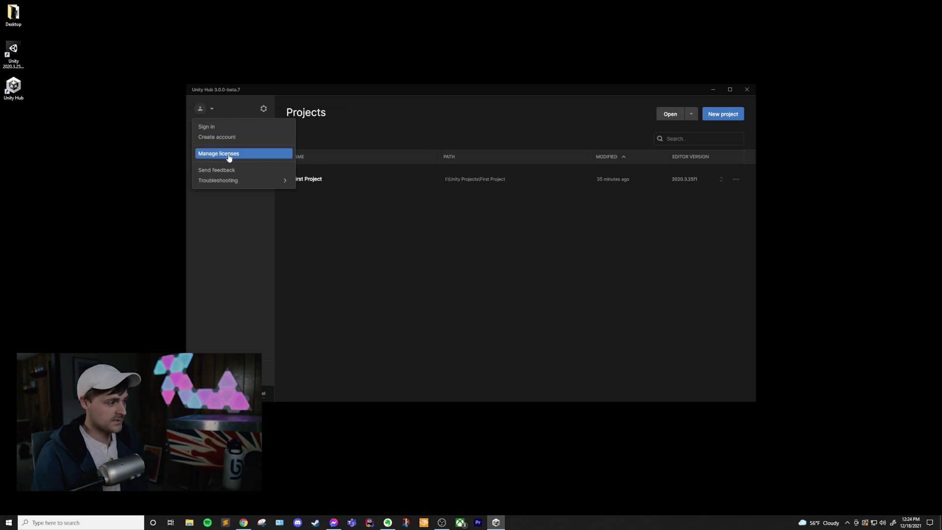
click(228, 157)
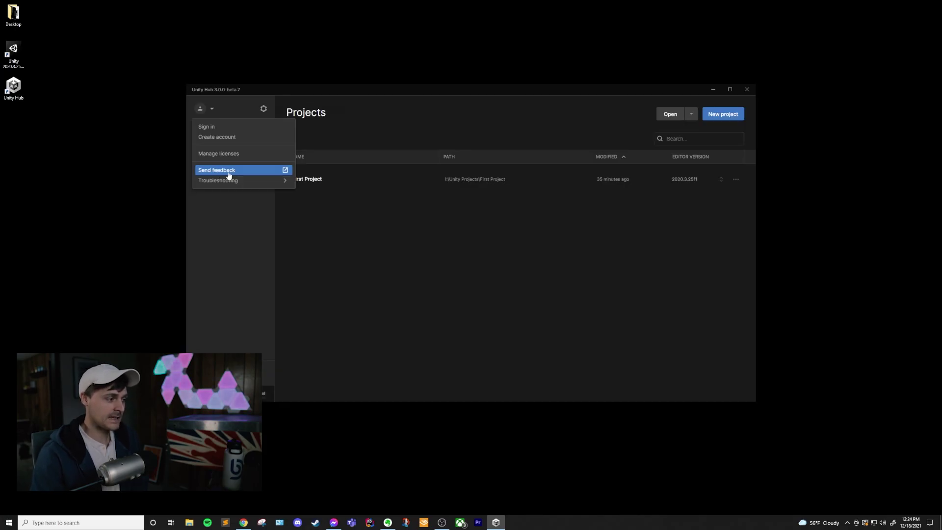
Step: On the Unity Hub Roadmap, rate a new idea IMPORTANT in Submit a new idea, then close it
click(226, 172)
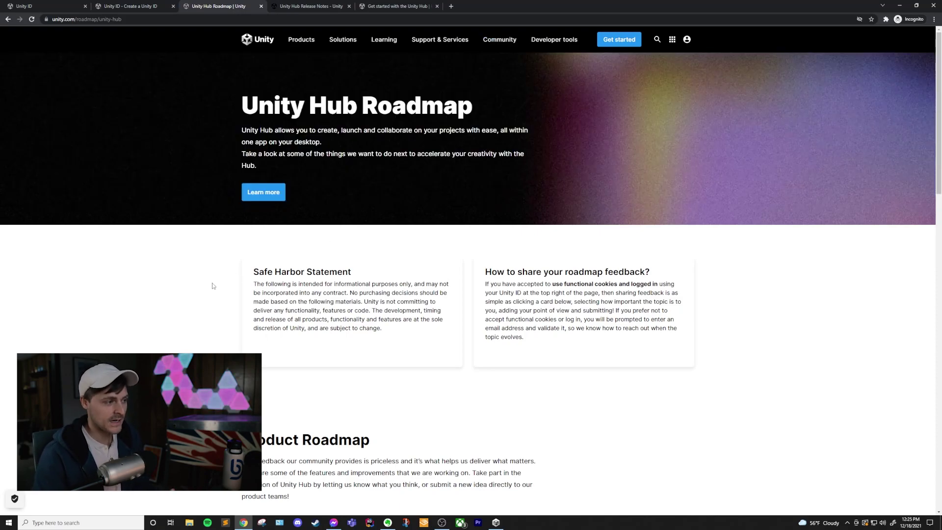
scroll(207, 276, down, 9)
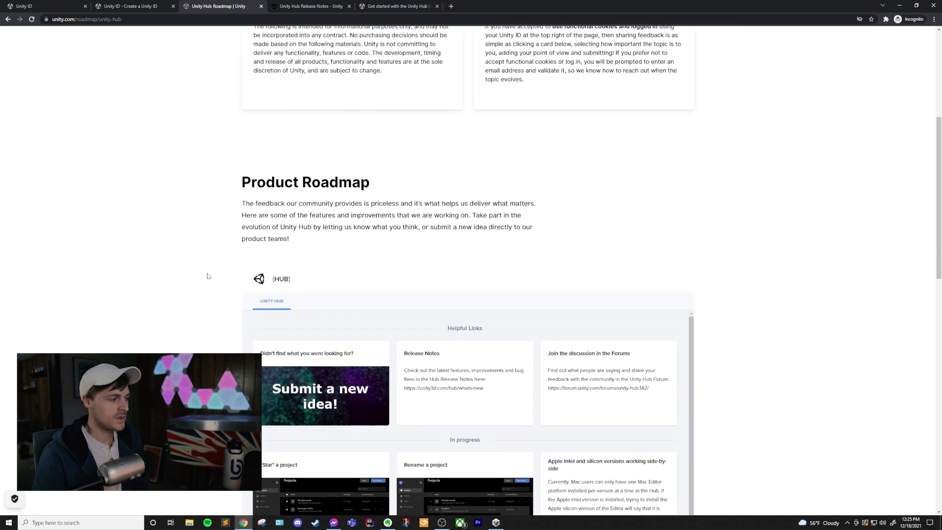
scroll(206, 274, down, 2)
scroll(210, 273, up, 1)
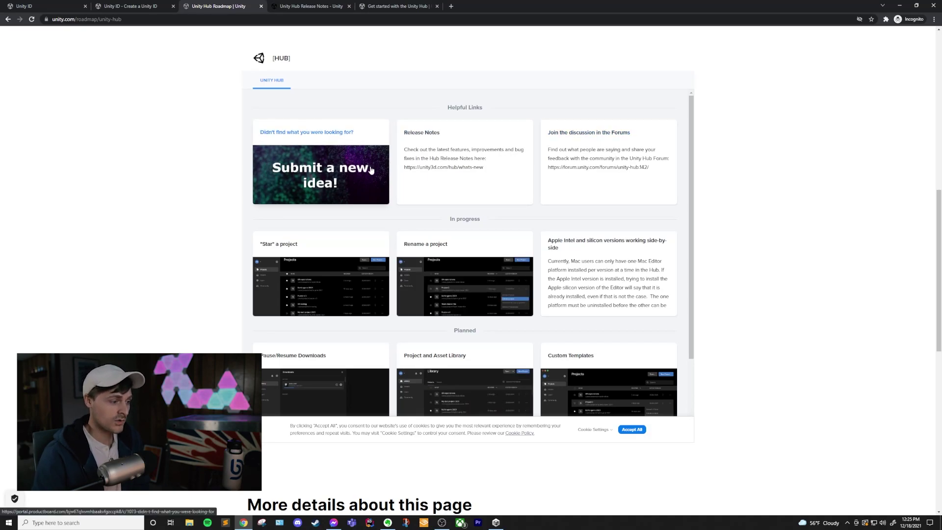
click(324, 176)
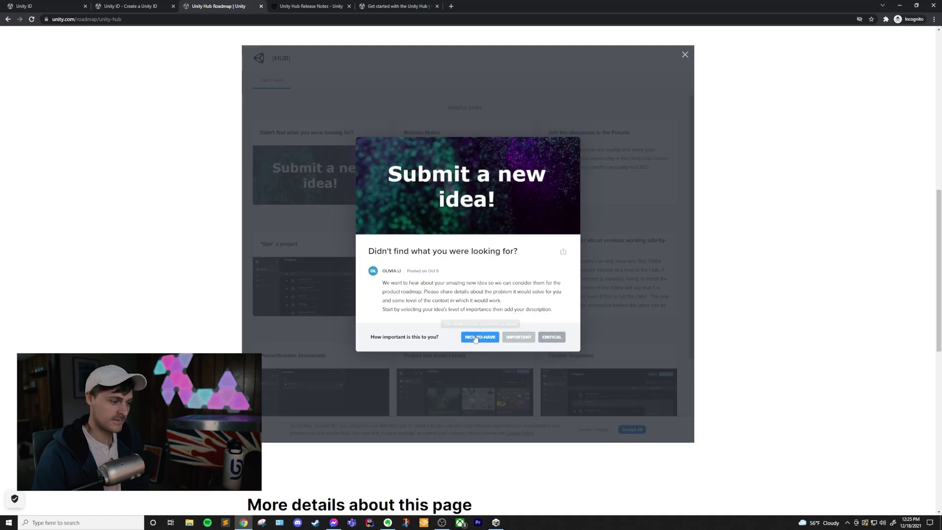
click(518, 336)
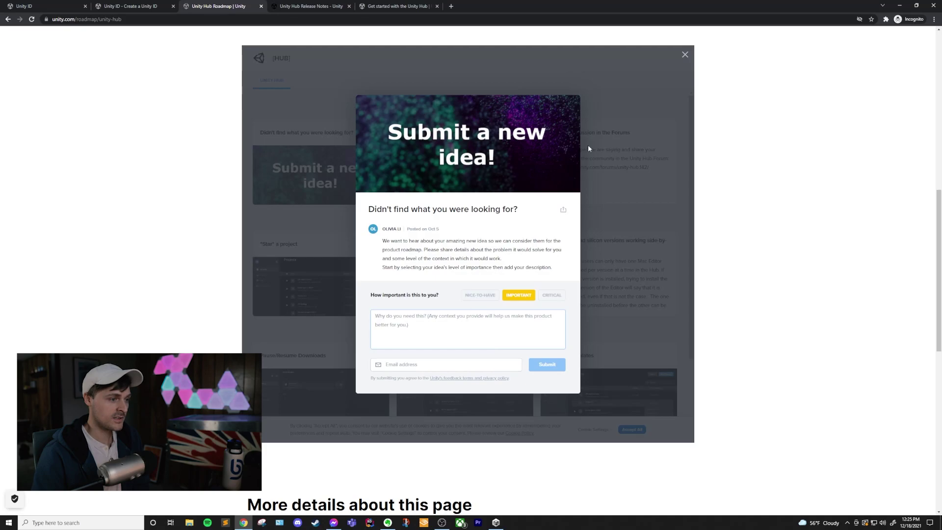
click(685, 55)
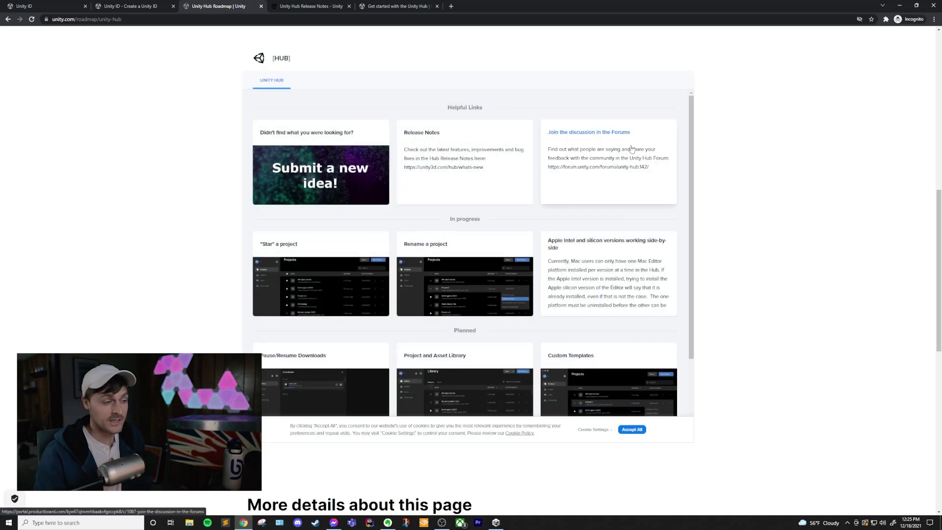
Step: Open the Unity Hub forum in a new tab from the Forums card
click(608, 173)
click(449, 219)
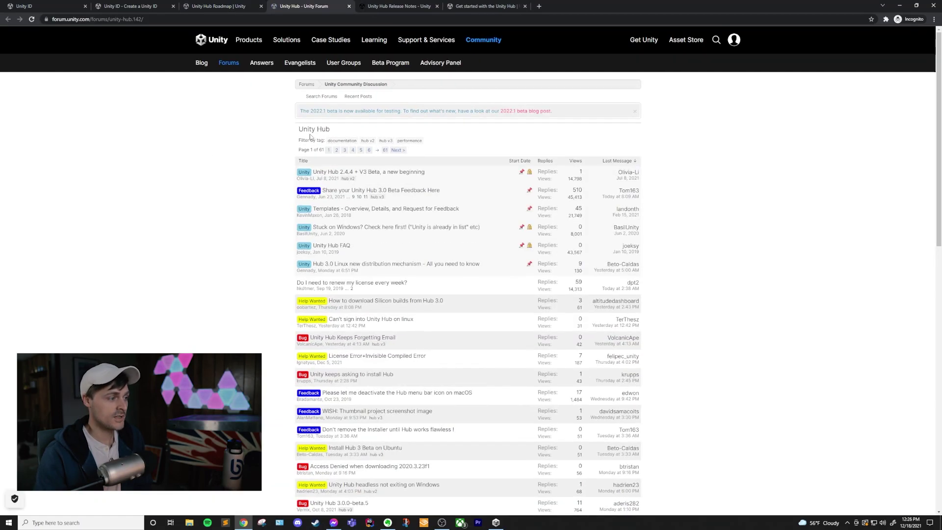
scroll(289, 238, down, 7)
scroll(347, 310, up, 8)
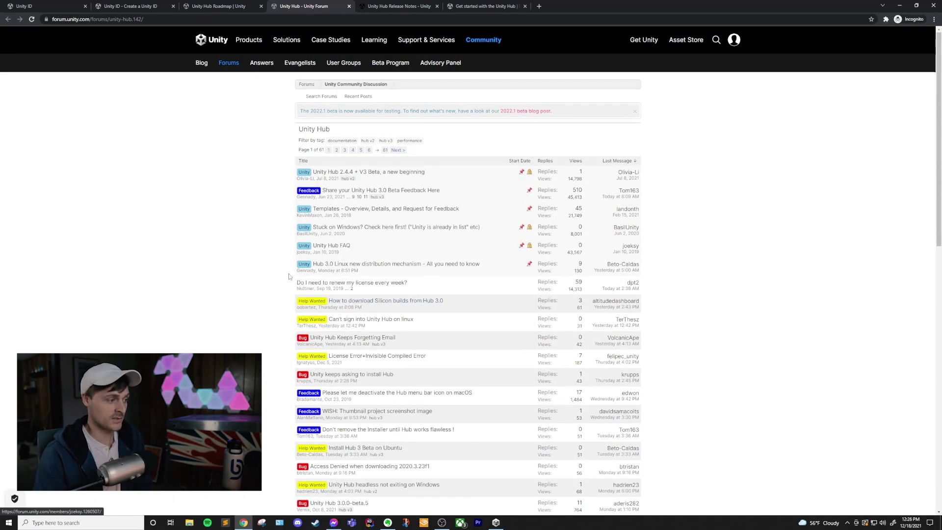
Step: Close the forum discussion popup and scroll the roadmap through In progress, Planned and Under Consideration features
click(218, 6)
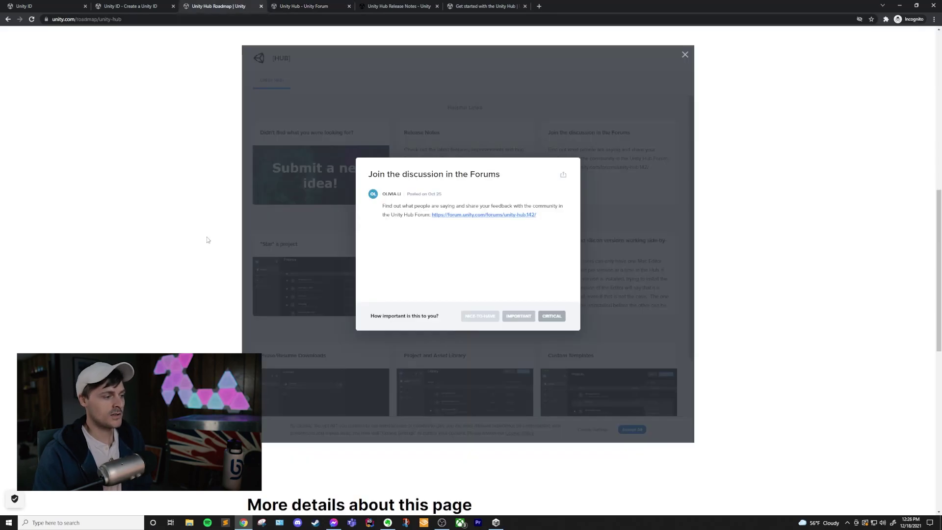
click(685, 55)
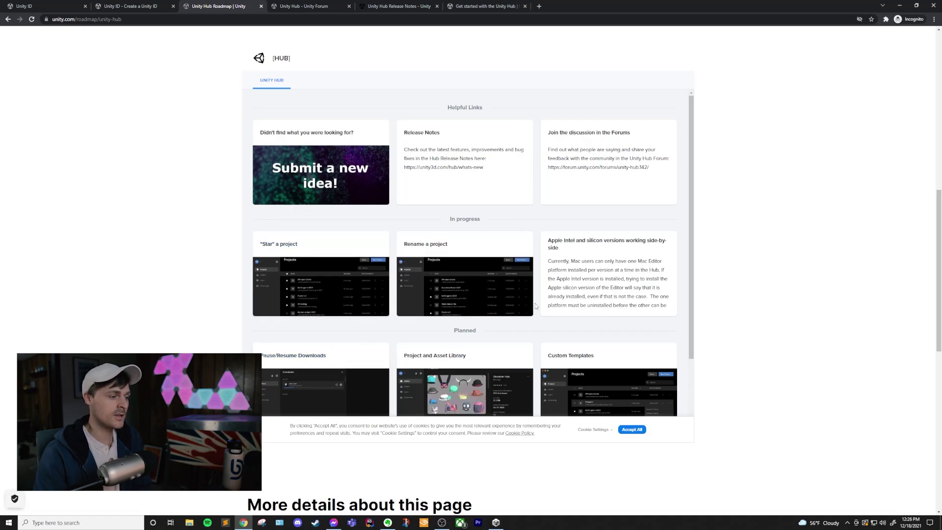
scroll(461, 149, down, 2)
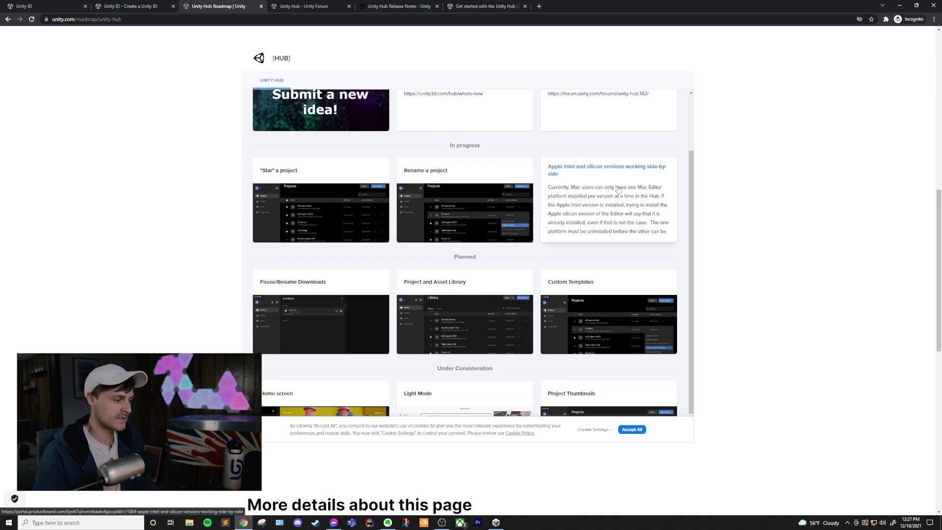
scroll(576, 253, down, 1)
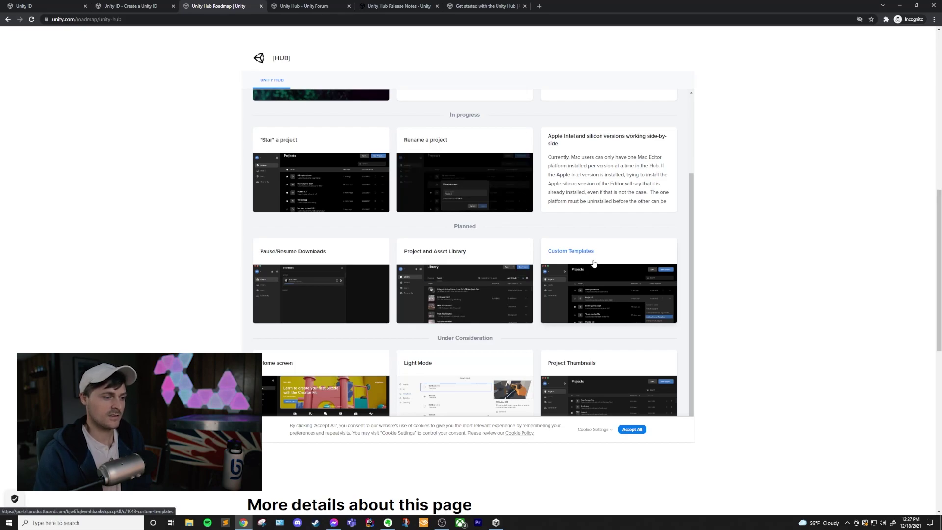
scroll(485, 299, down, 1)
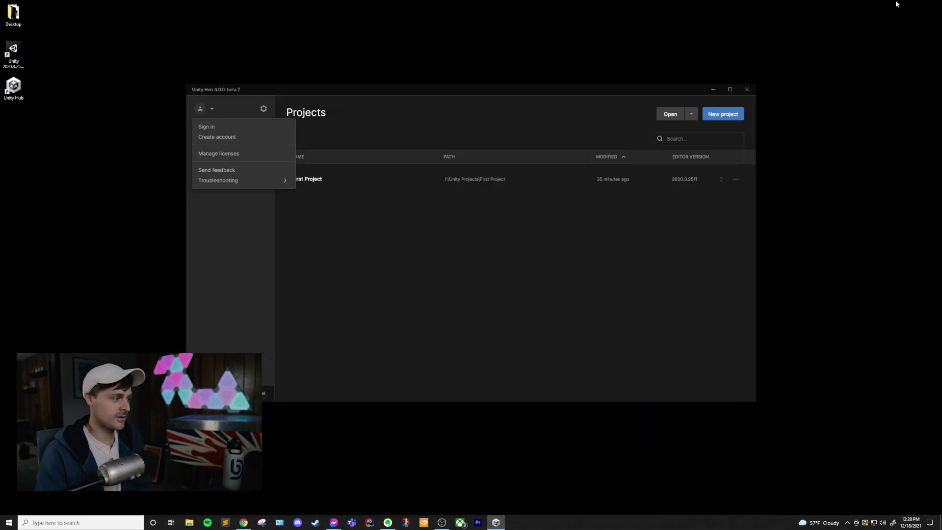
Step: Read the Unity Hub 3.0.0-beta.7 release notes, then switch to the Get started with the Unity Hub page
mouse_move(218, 182)
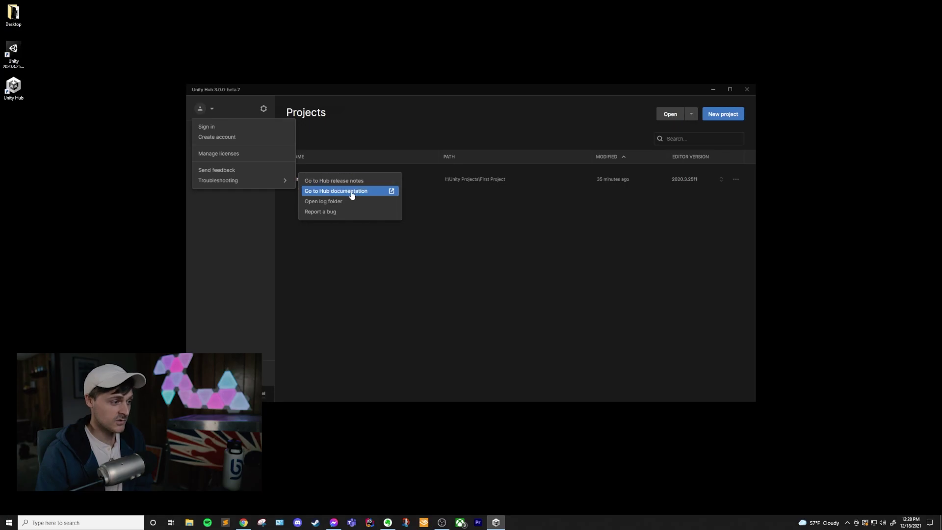
click(245, 523)
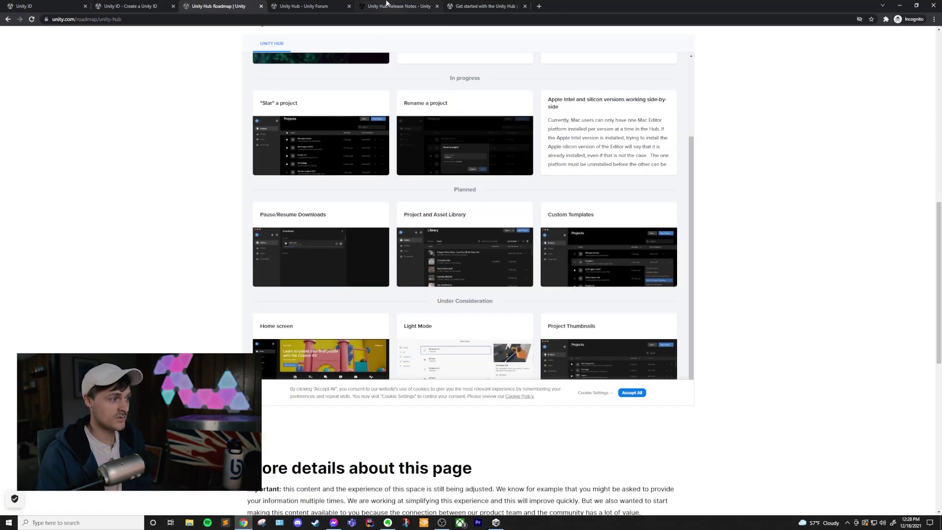
click(387, 5)
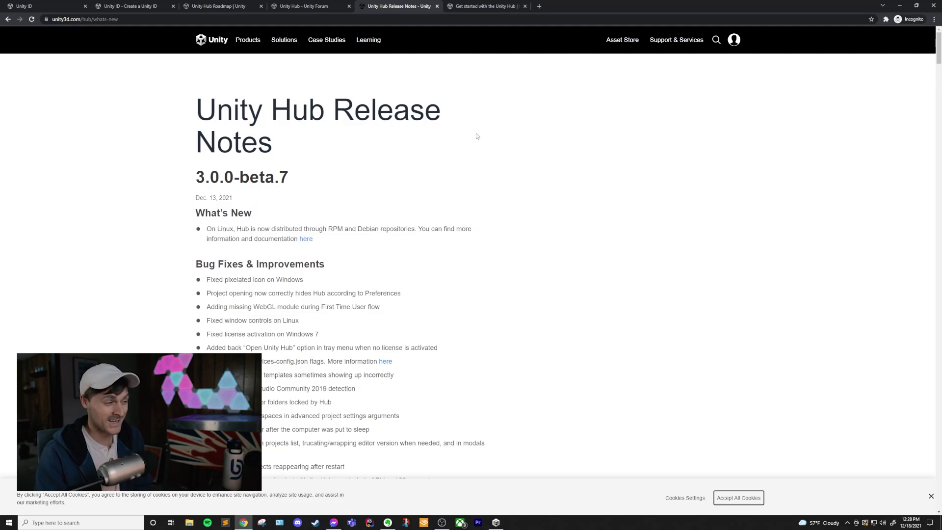
key(ctrl+Tab)
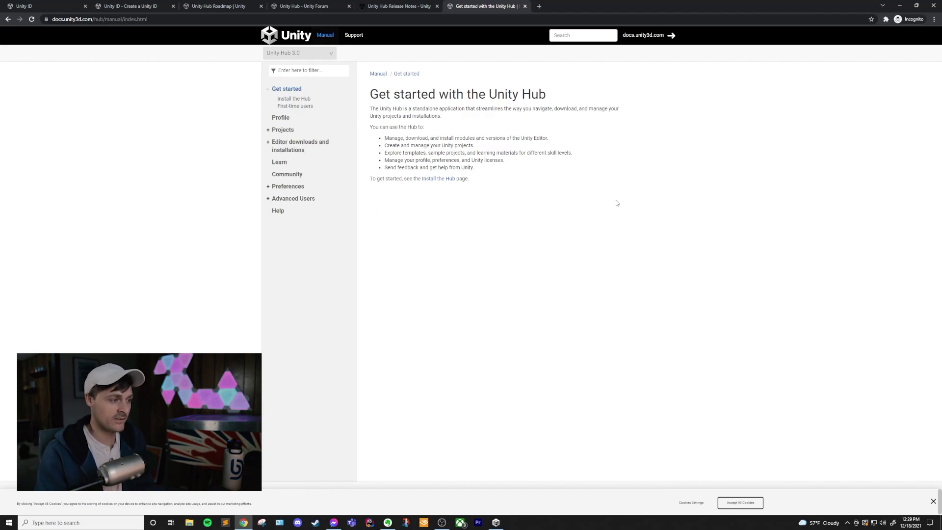
Step: Open the Unity Hub logs folder from Troubleshooting, check info-log.json and install-log.json, then close it
click(899, 5)
mouse_move(248, 181)
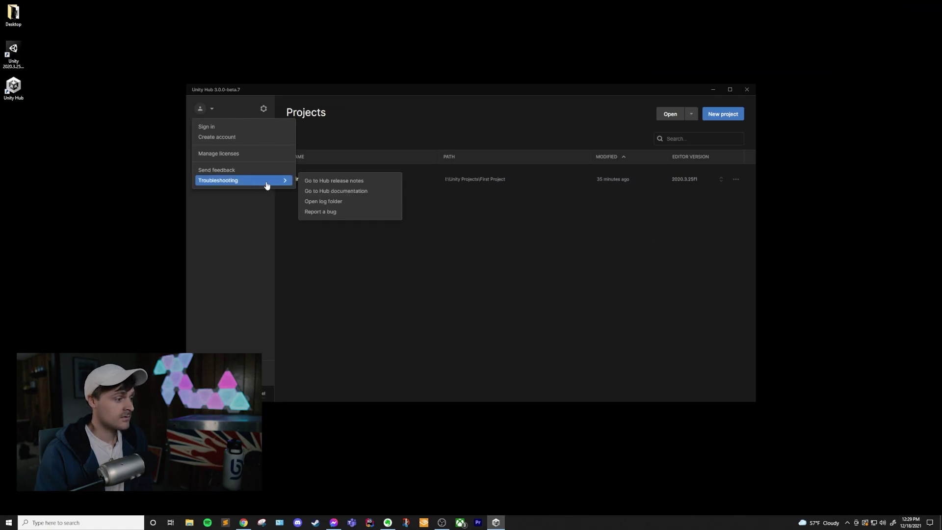
click(331, 205)
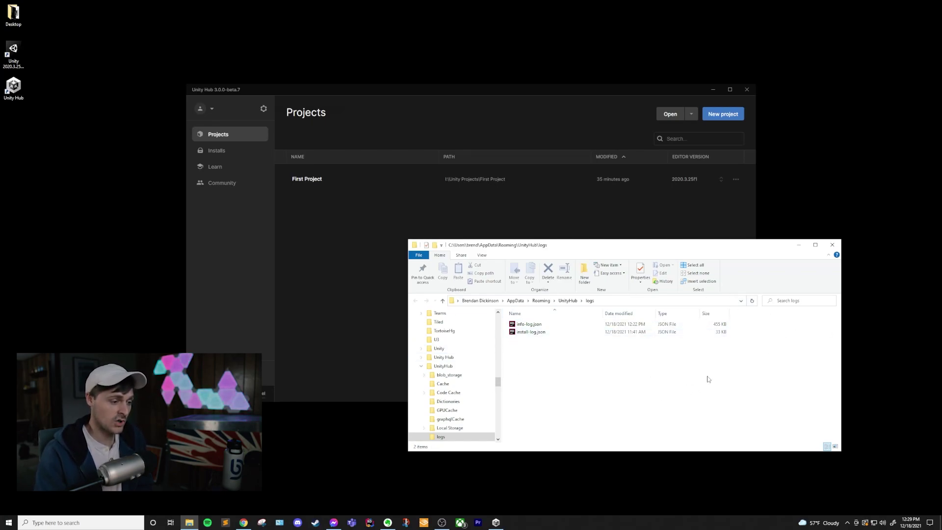
click(832, 245)
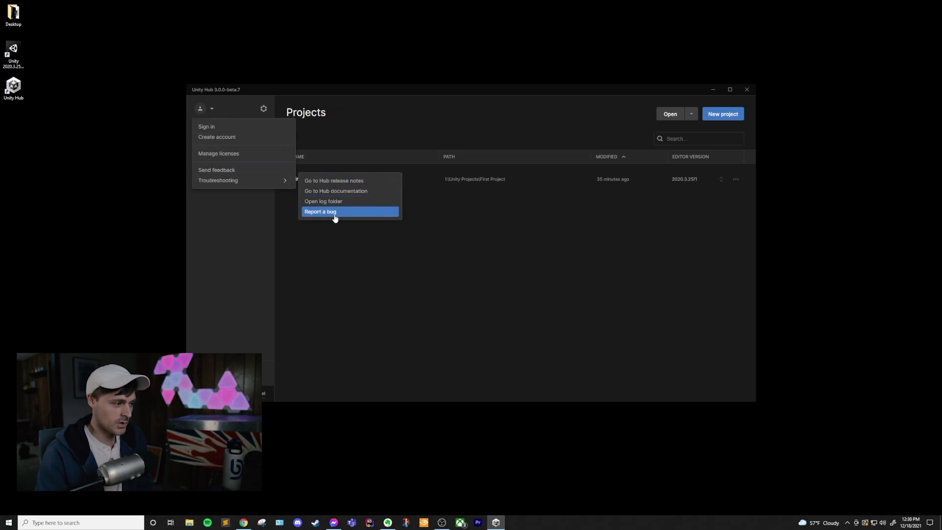
click(335, 211)
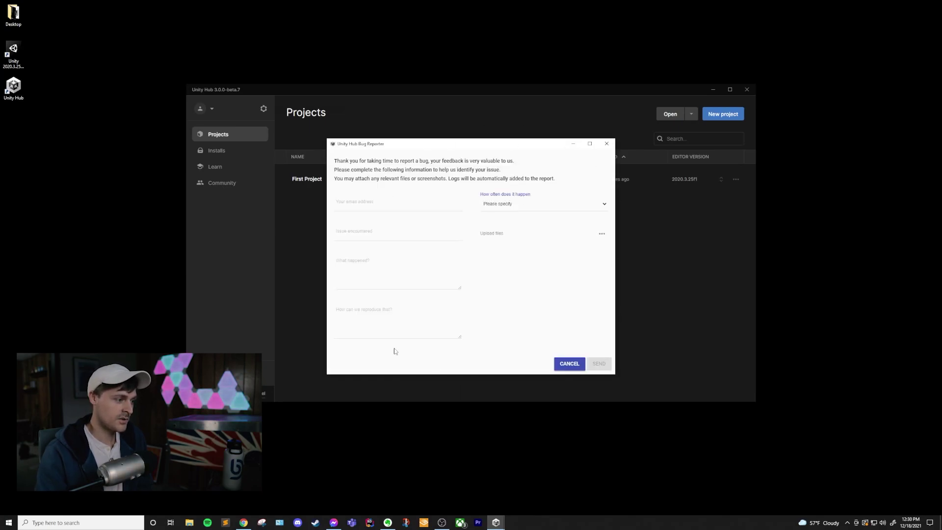
click(385, 204)
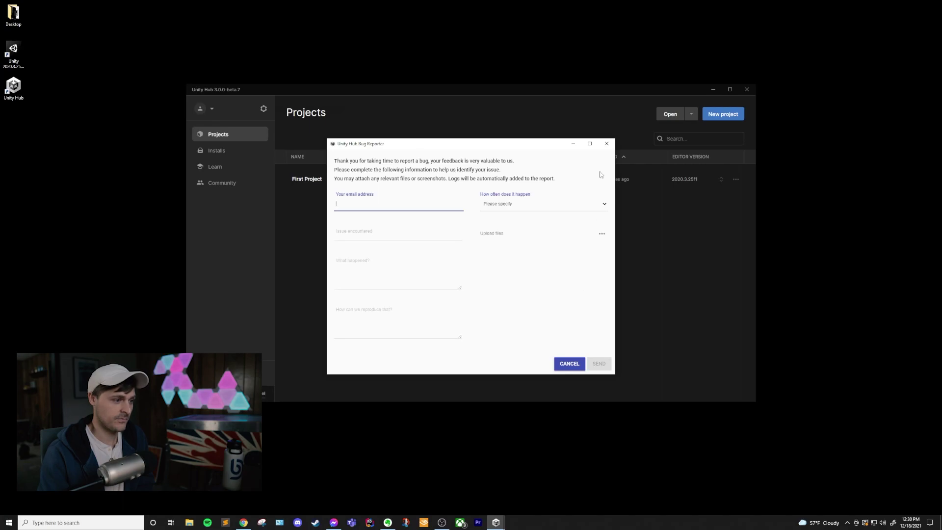
click(606, 143)
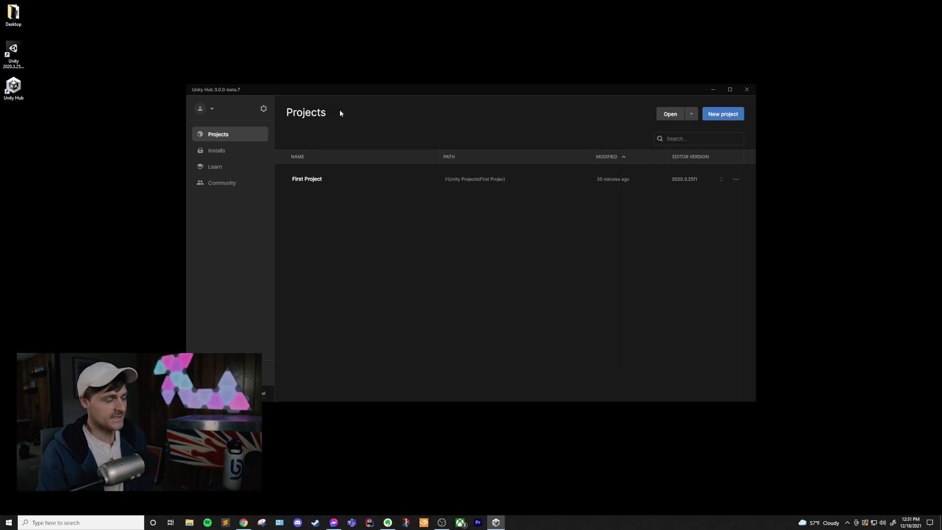
Step: In Preferences, review the Installs location and Appearance settings, keeping English as the display language
click(266, 112)
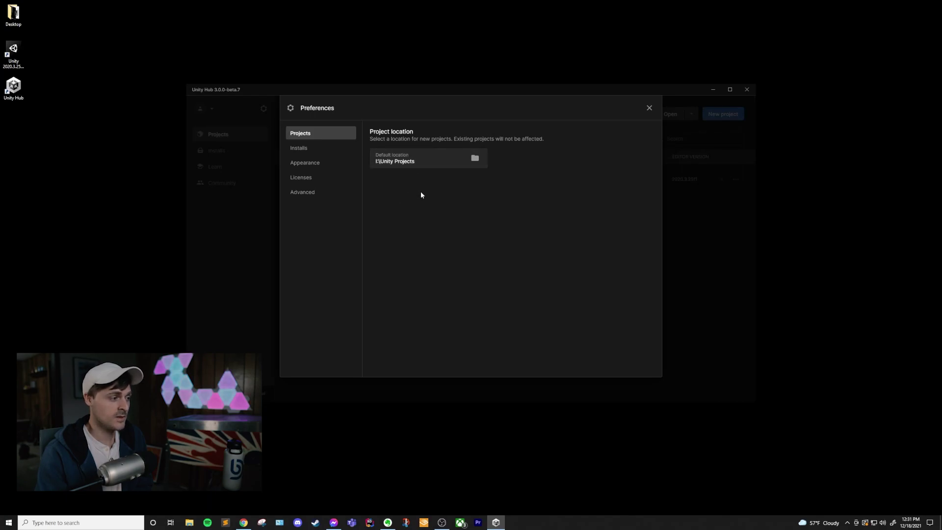
click(313, 148)
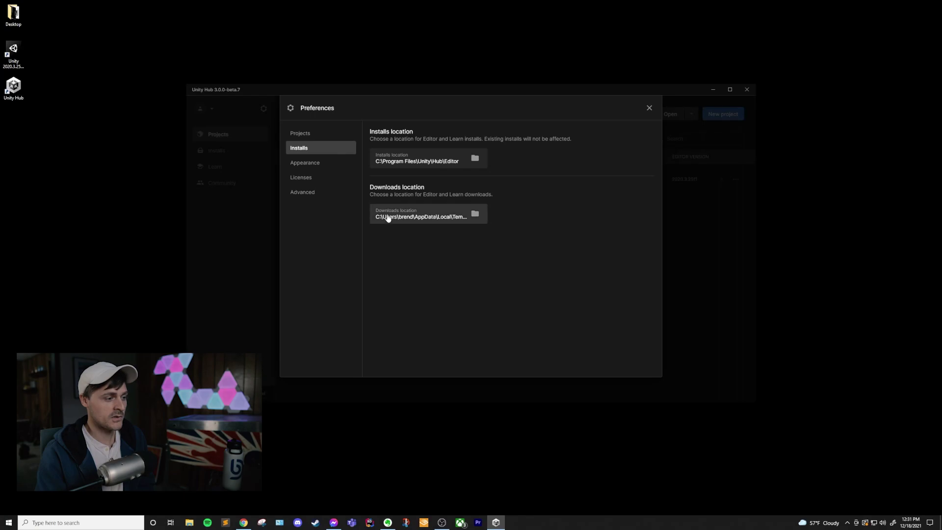
click(297, 162)
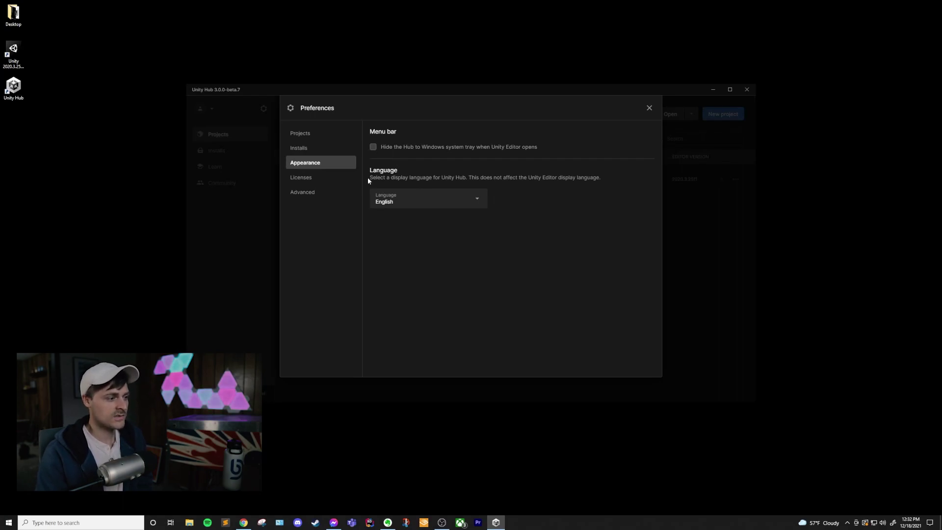
click(478, 200)
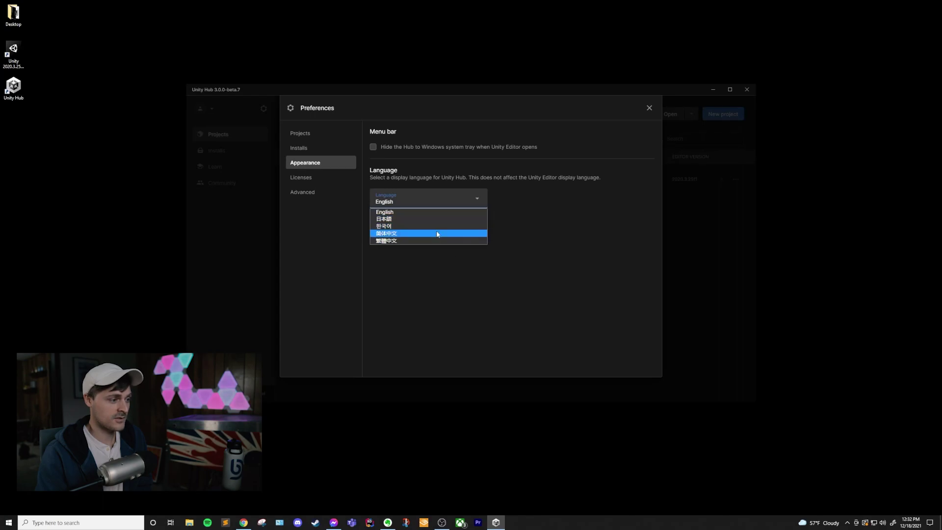
click(581, 243)
click(309, 179)
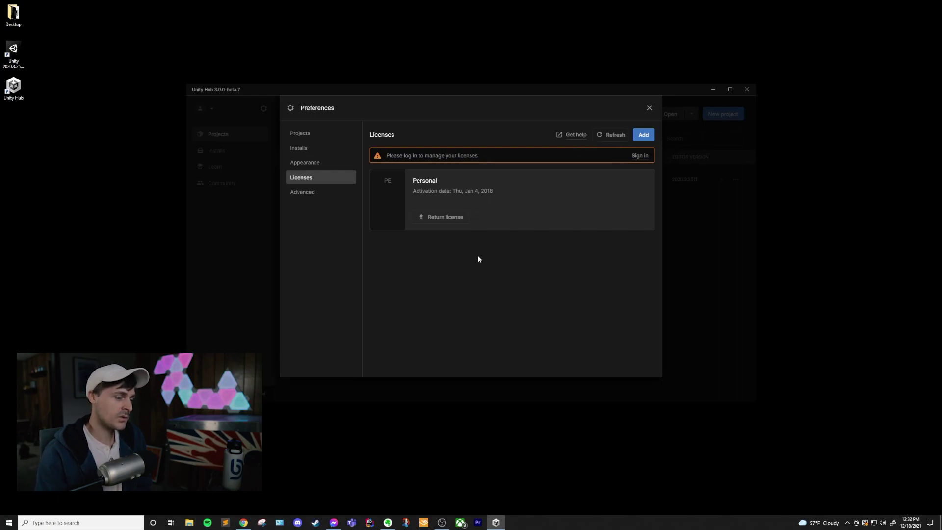
click(644, 135)
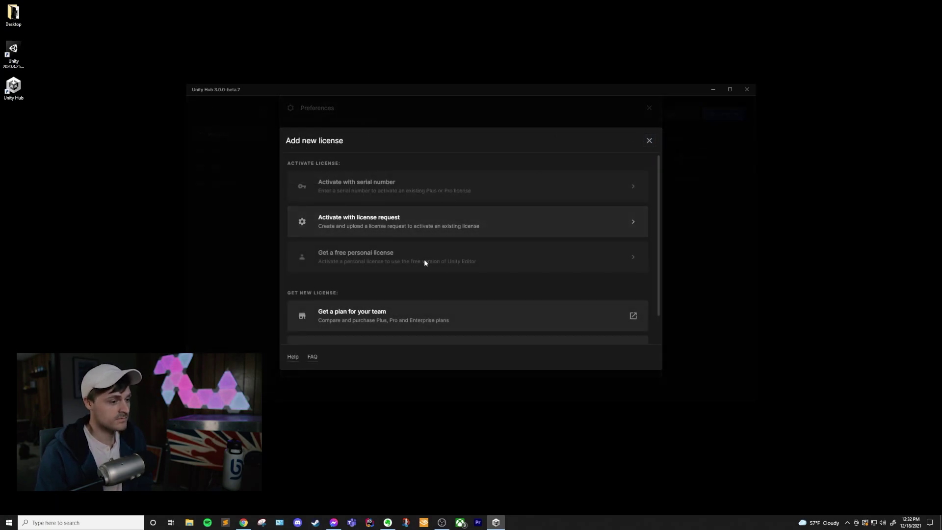
scroll(424, 263, down, 1)
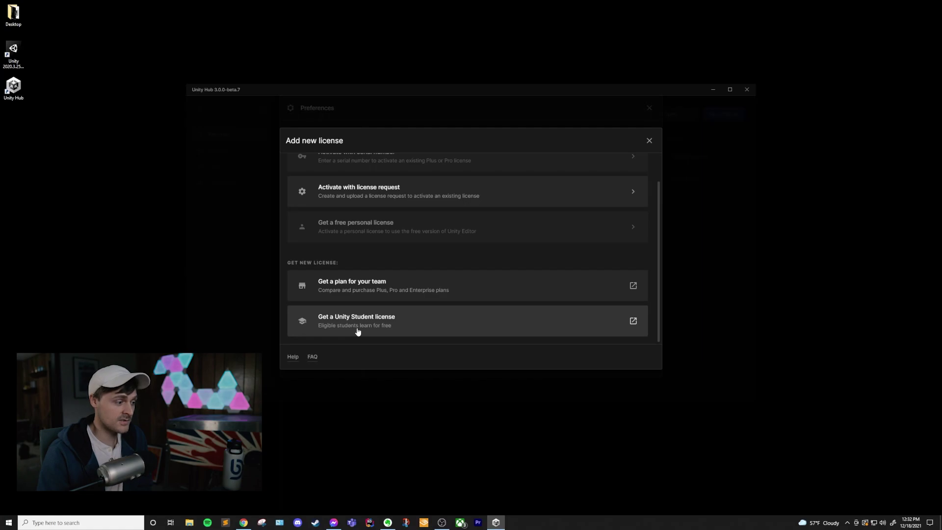
click(367, 112)
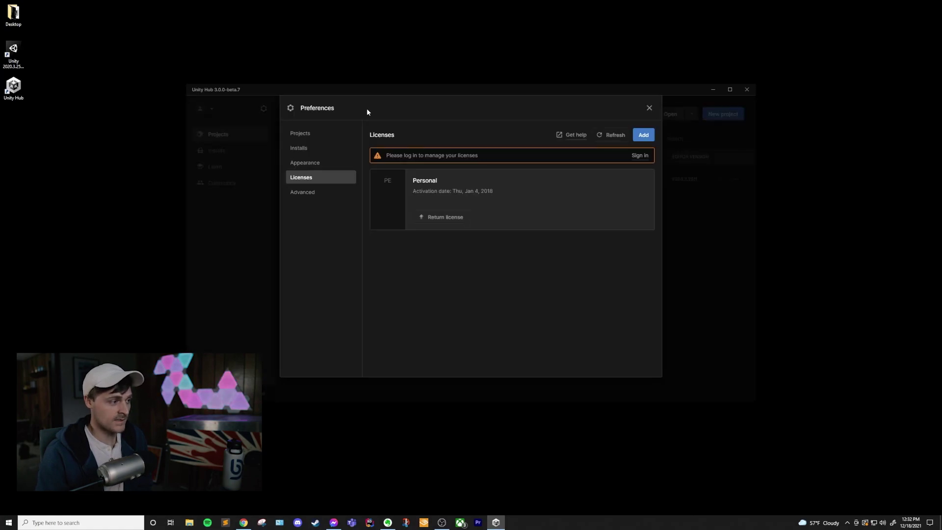
Step: Change the Hub release channel from Beta to Production under Advanced and close Preferences
click(305, 195)
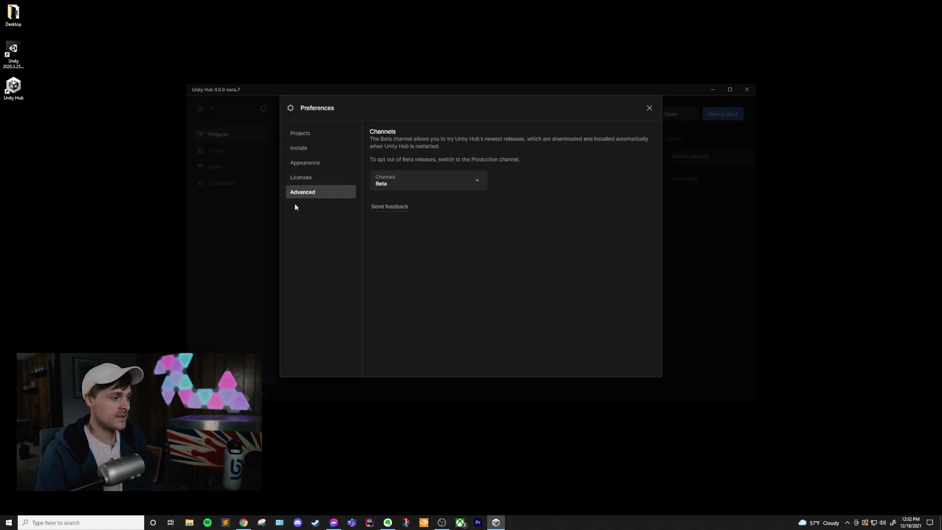
click(475, 181)
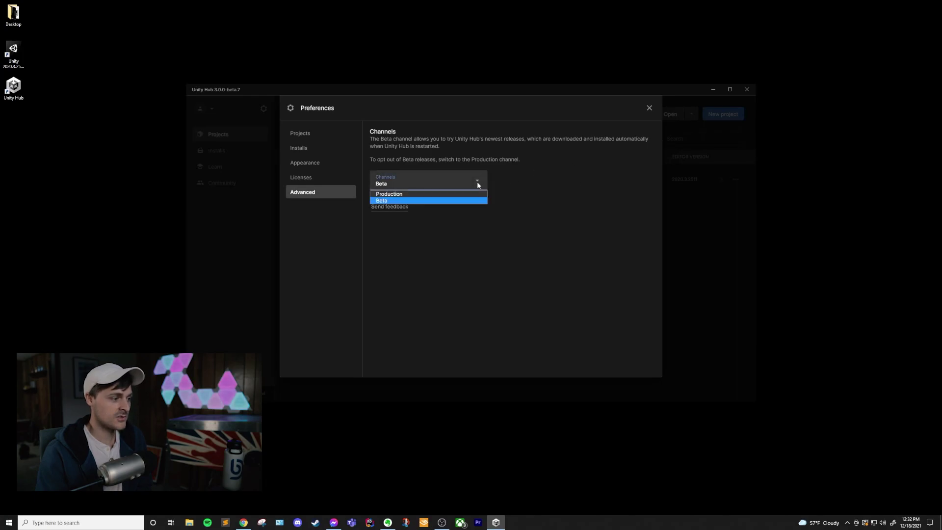
click(422, 195)
click(645, 109)
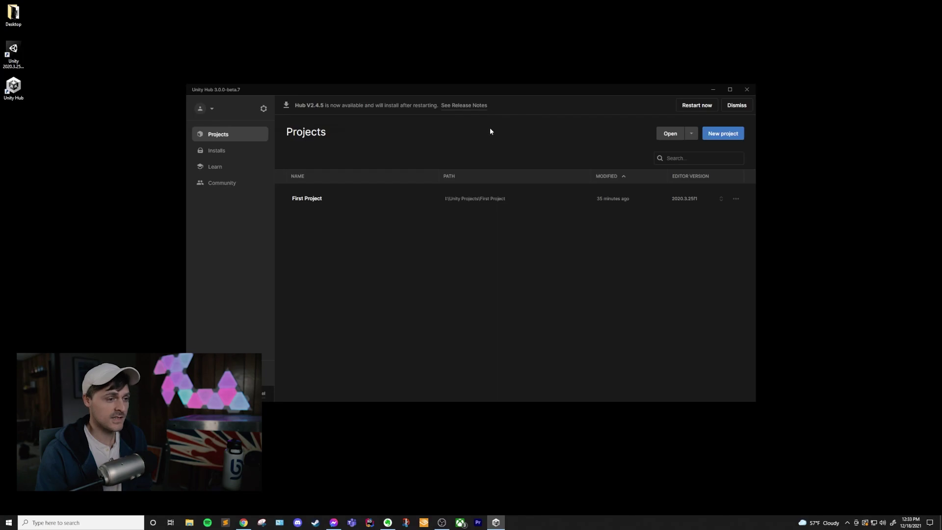
Step: Dismiss the Hub V2.4.5 update notice and glance at the Open button's alternative open options
click(741, 105)
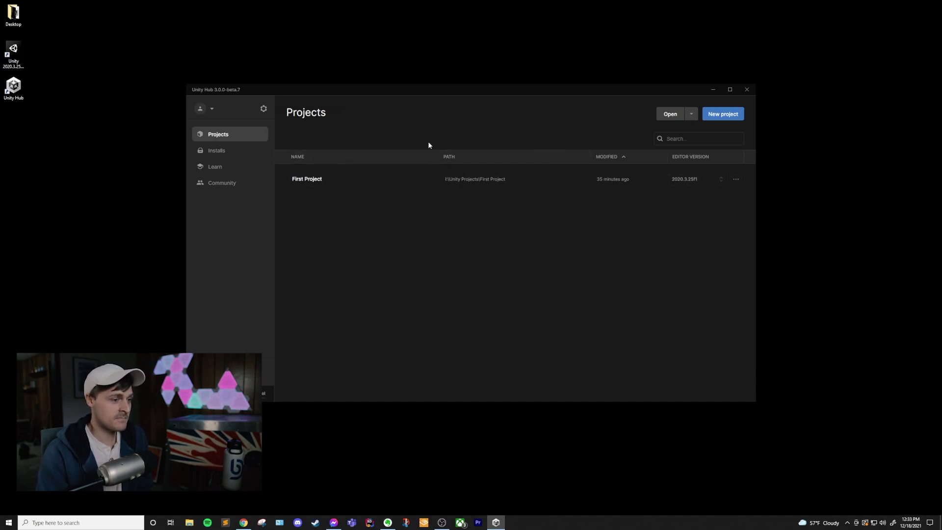
click(691, 114)
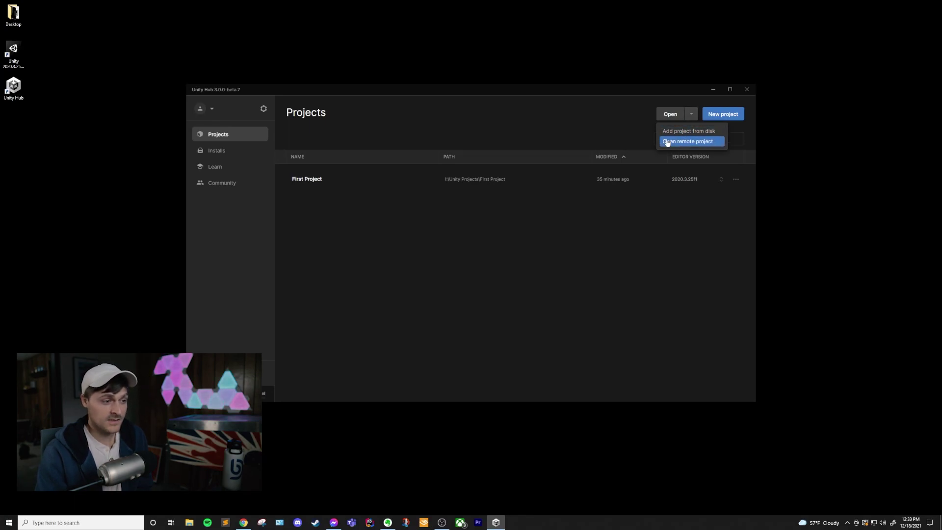
click(735, 127)
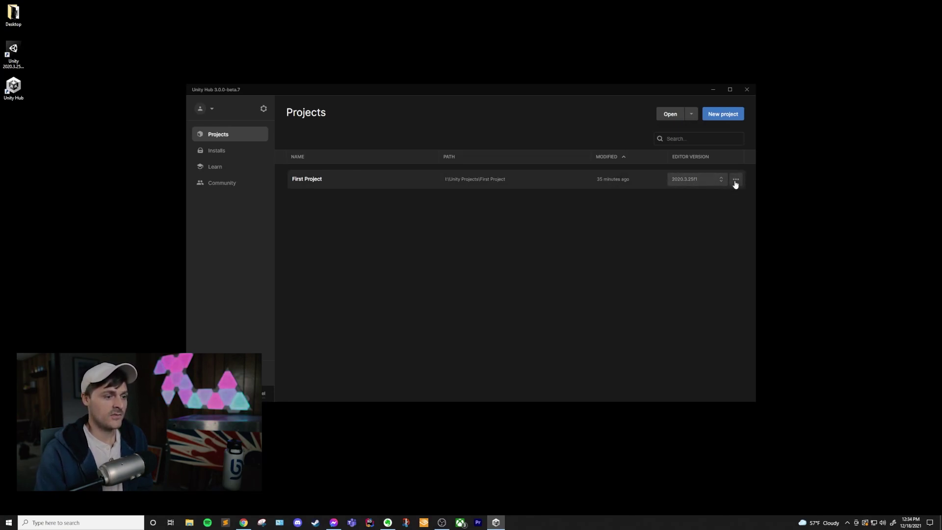
Step: Check First Project's 2020.3.25f1 modules, tick Android Build Support without installing, then list installable editor releases
click(698, 179)
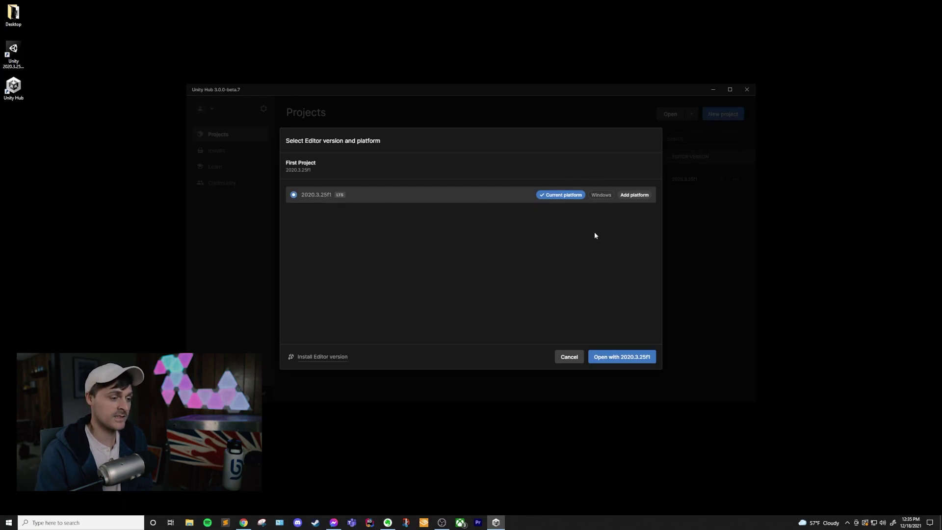
click(635, 195)
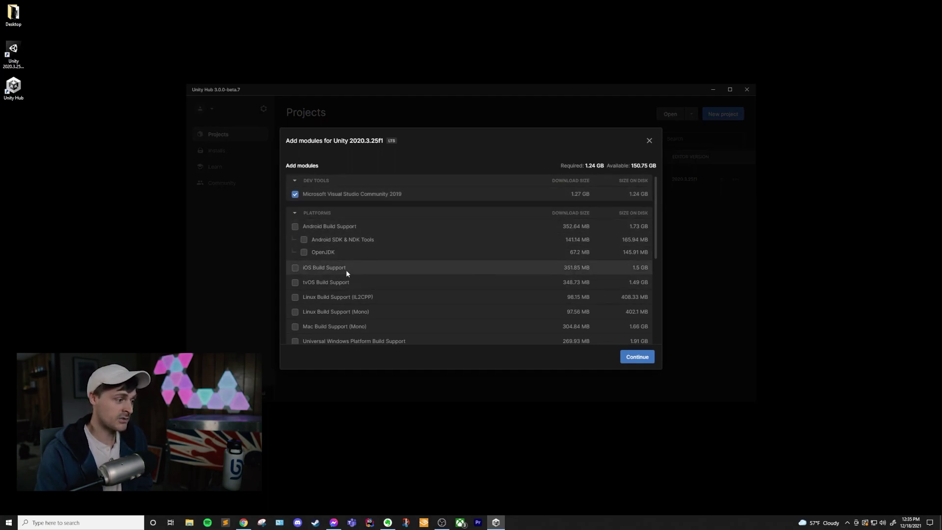
scroll(353, 284, down, 3)
scroll(327, 314, down, 5)
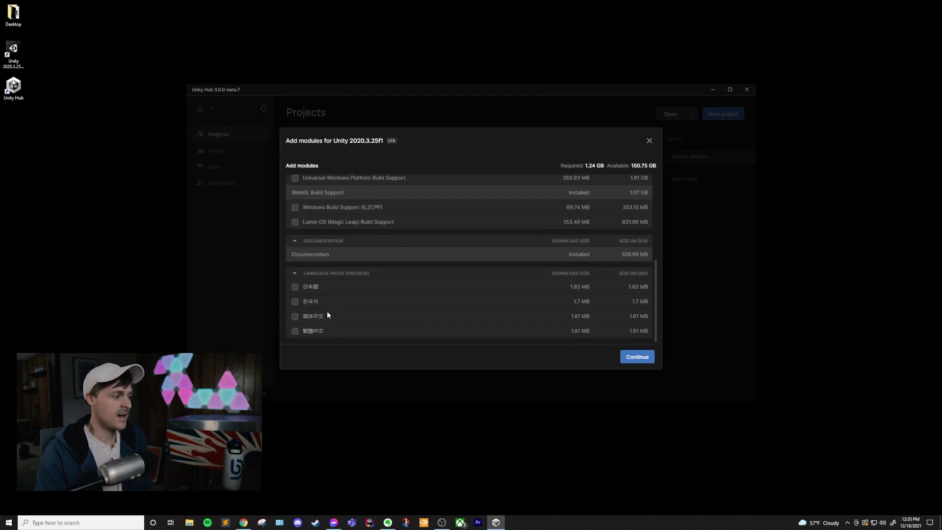
scroll(322, 293, up, 10)
click(294, 227)
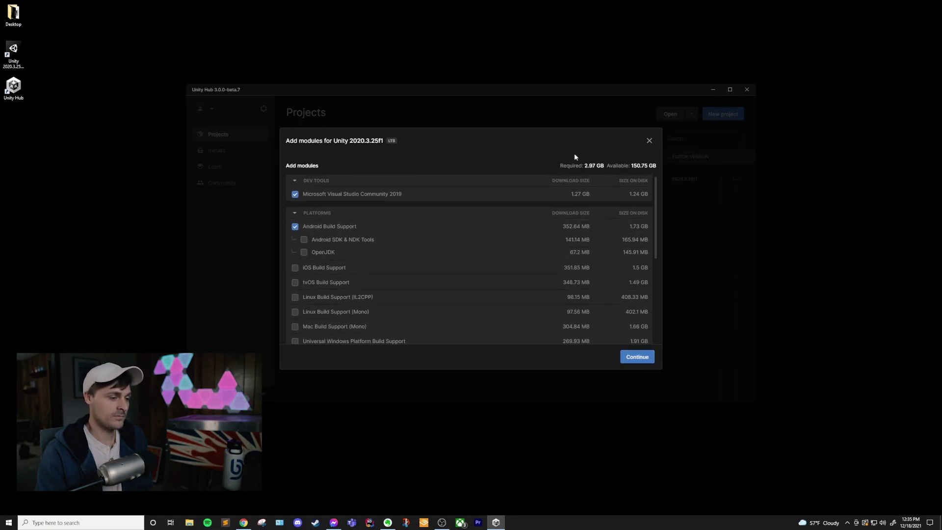
click(649, 140)
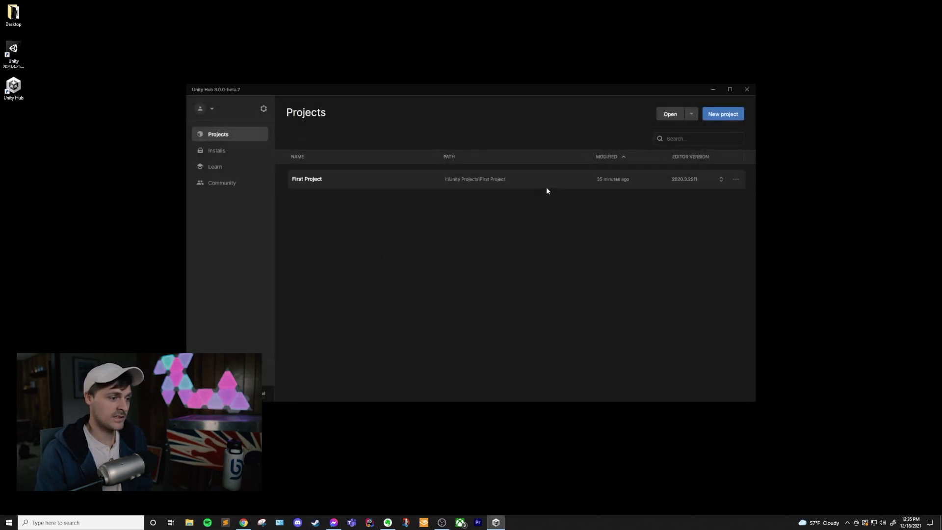
click(683, 181)
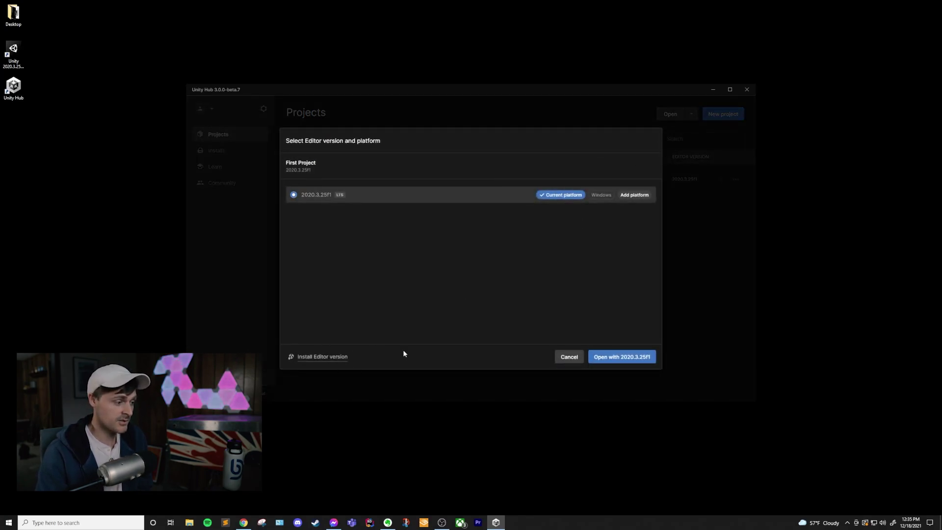
click(336, 358)
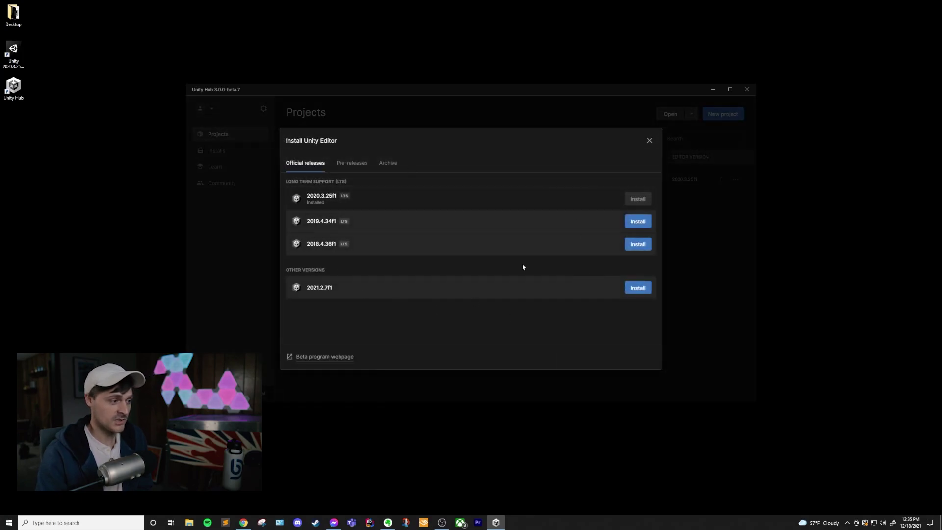
Step: Close the editor install list and reveal First Project's folder in File Explorer
click(649, 141)
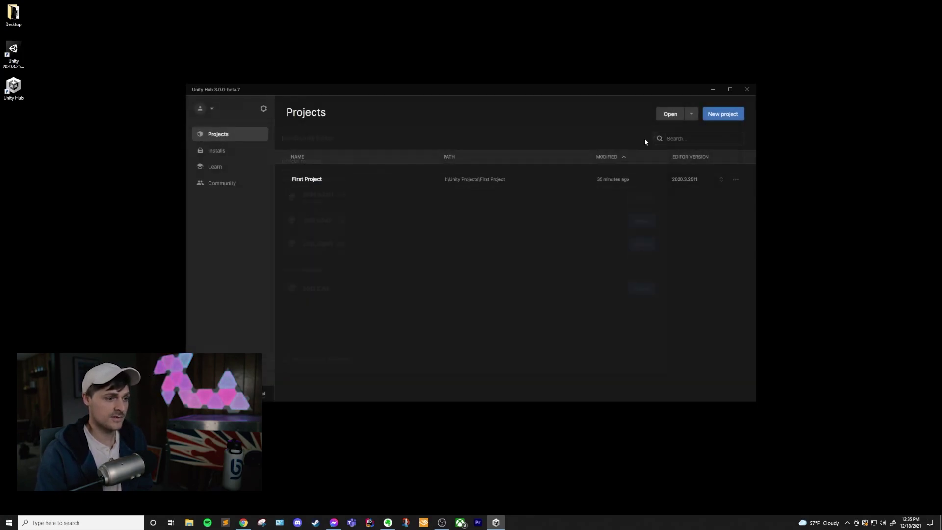
click(736, 181)
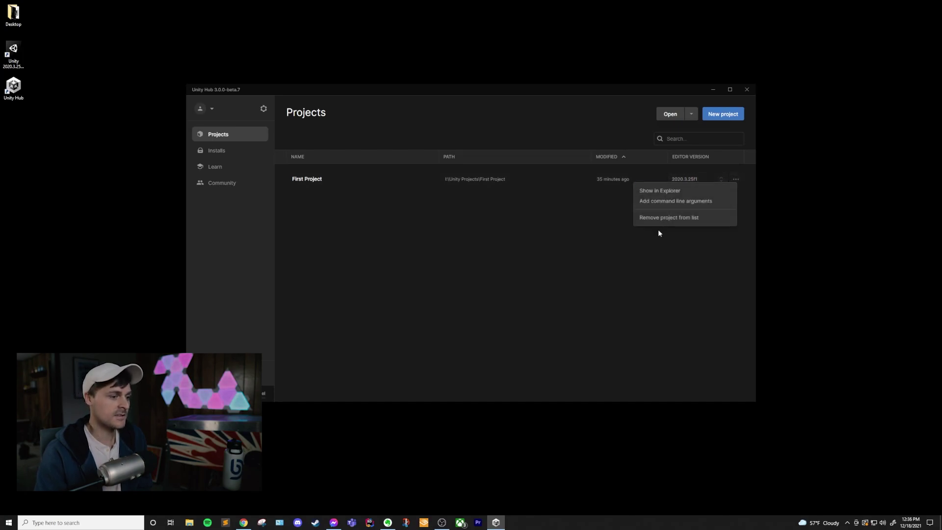
click(656, 192)
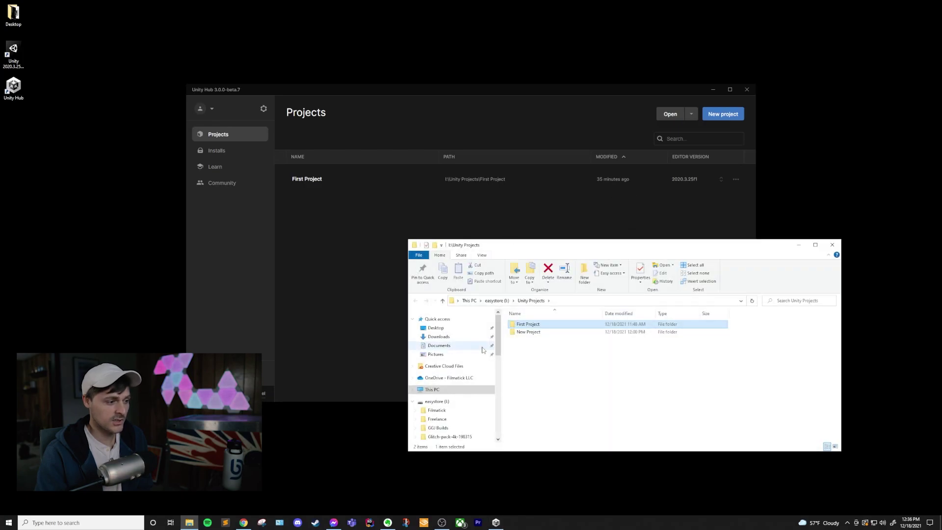
Step: Close the folder window and dismiss First Project's options without removing it from the list
click(831, 246)
click(736, 179)
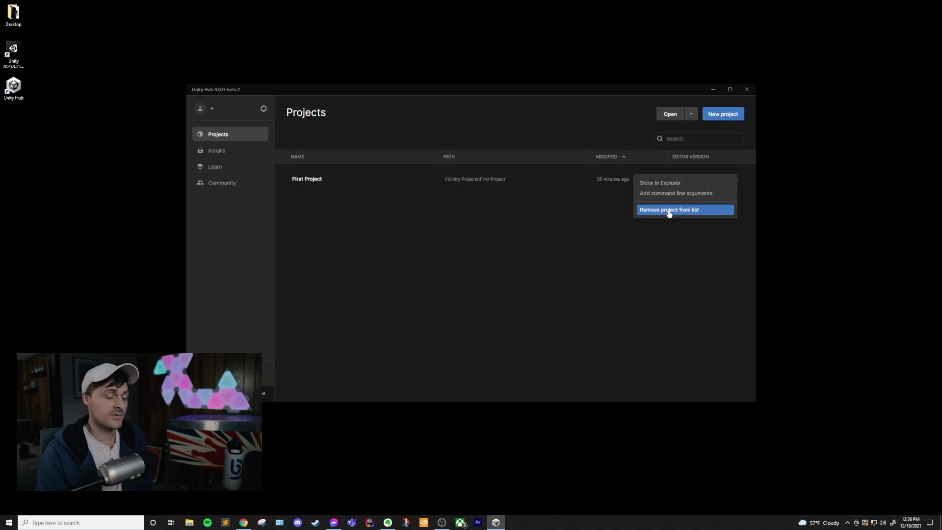
click(276, 206)
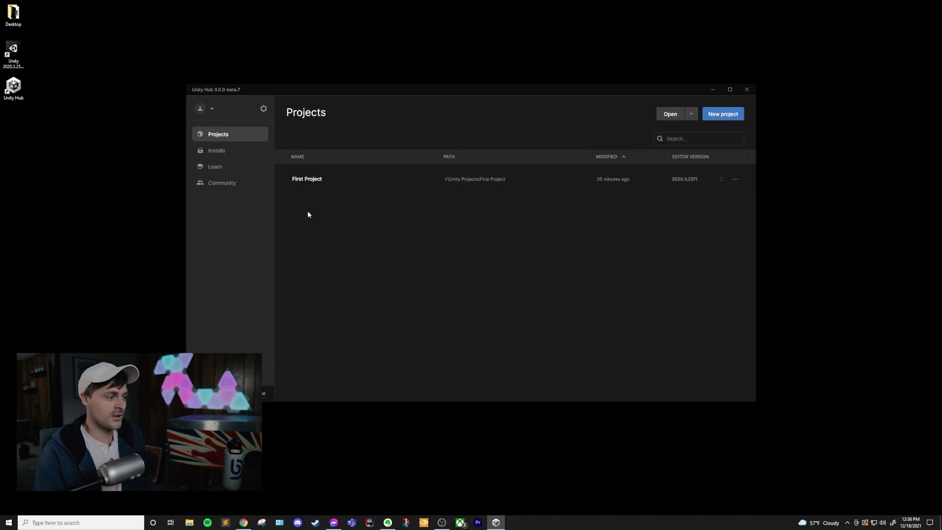
Step: On the Installs page, preview the Add modules list for 2020.3.25f1 without adding any
click(216, 150)
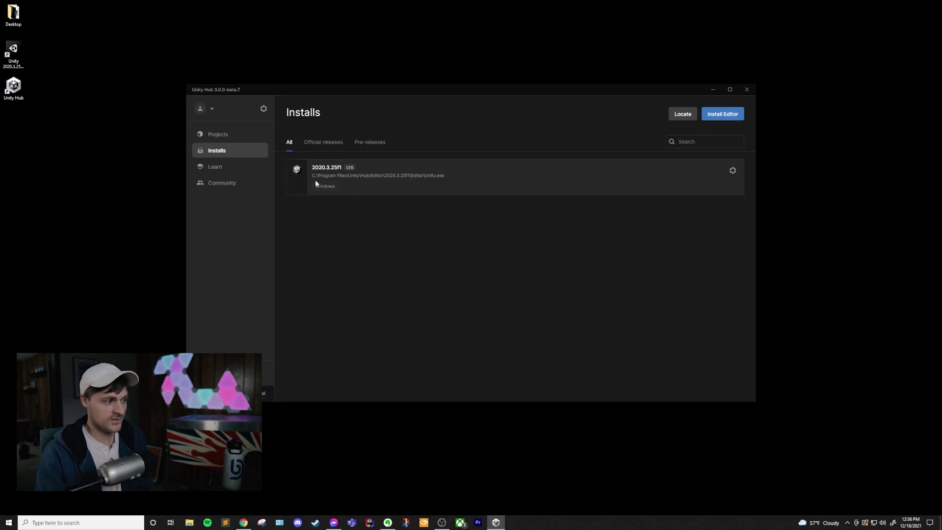
click(732, 171)
click(684, 182)
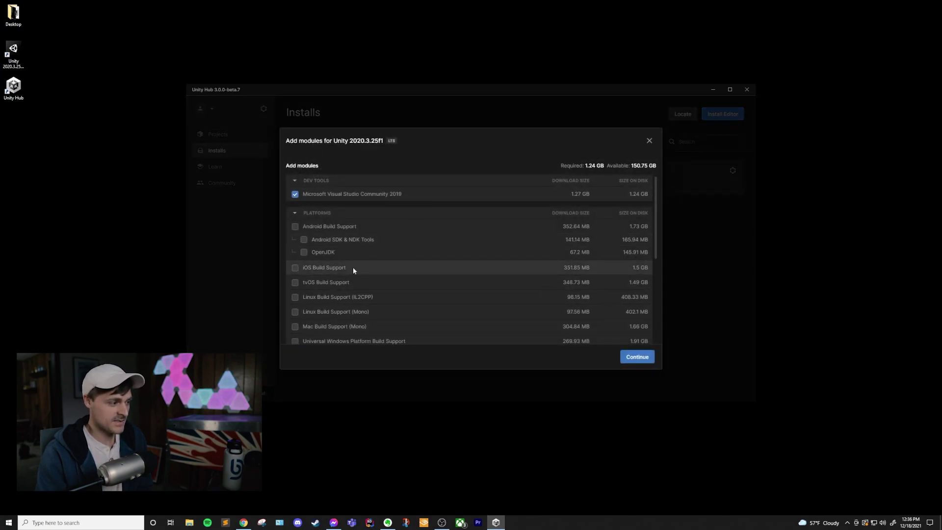
scroll(352, 267, down, 5)
scroll(353, 281, up, 5)
click(649, 142)
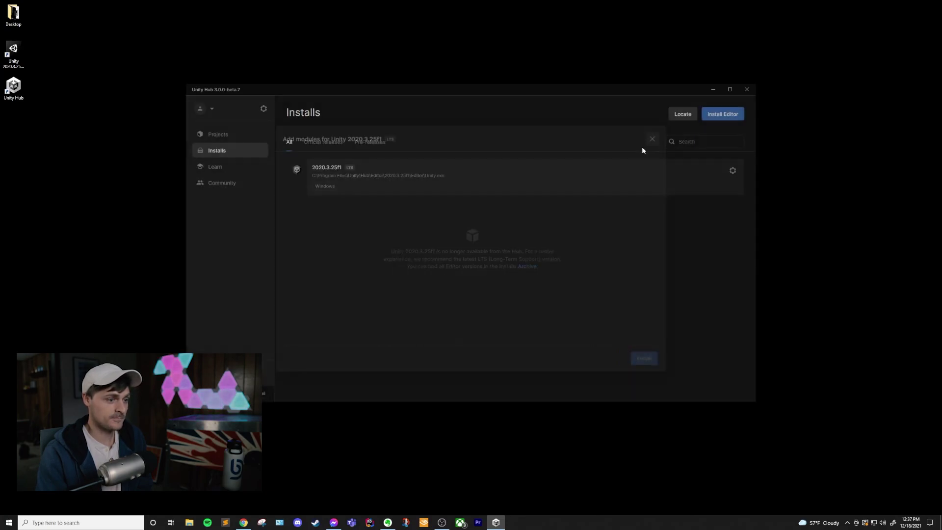
Step: View the 2020.3.25f1 Editor folder in File Explorer, then dismiss the options without uninstalling
click(732, 171)
click(658, 190)
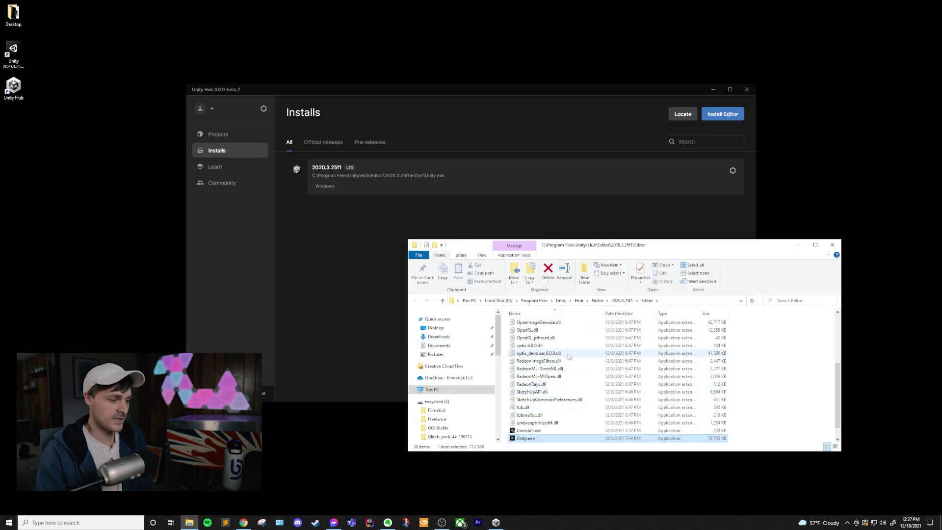
click(831, 247)
click(732, 170)
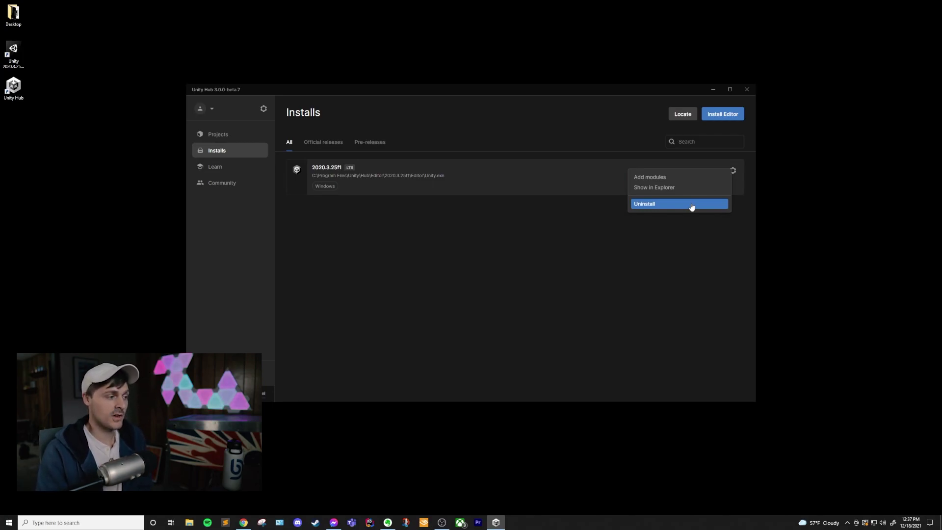
click(624, 128)
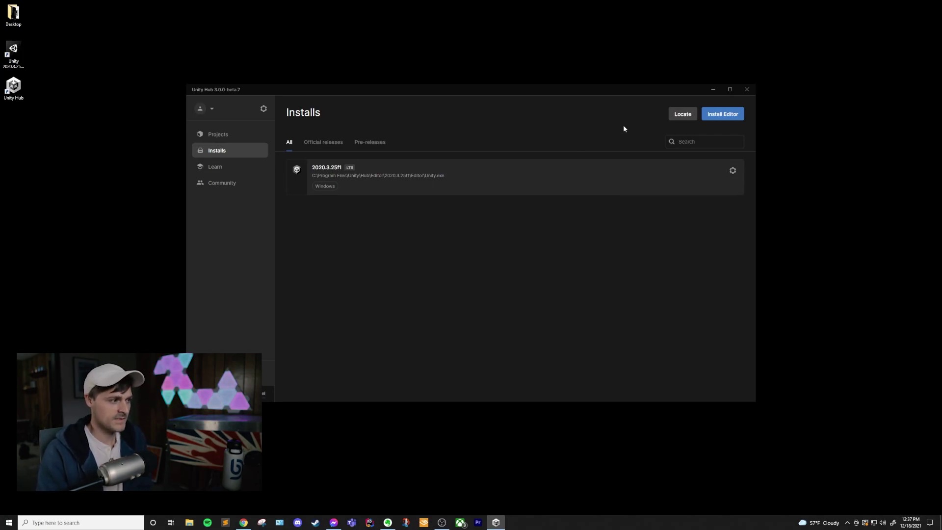
Step: Try Locate and Install Editor, cancelling both without adding an editor
click(682, 115)
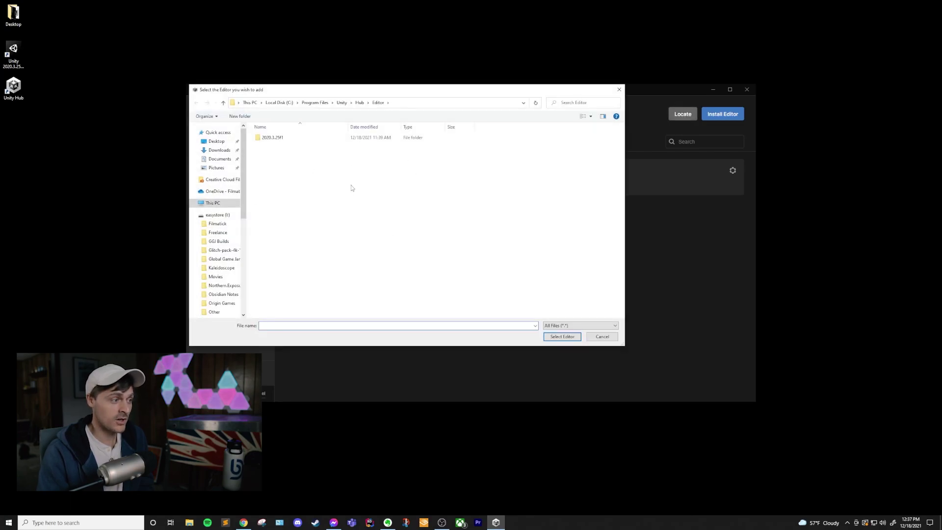
click(619, 89)
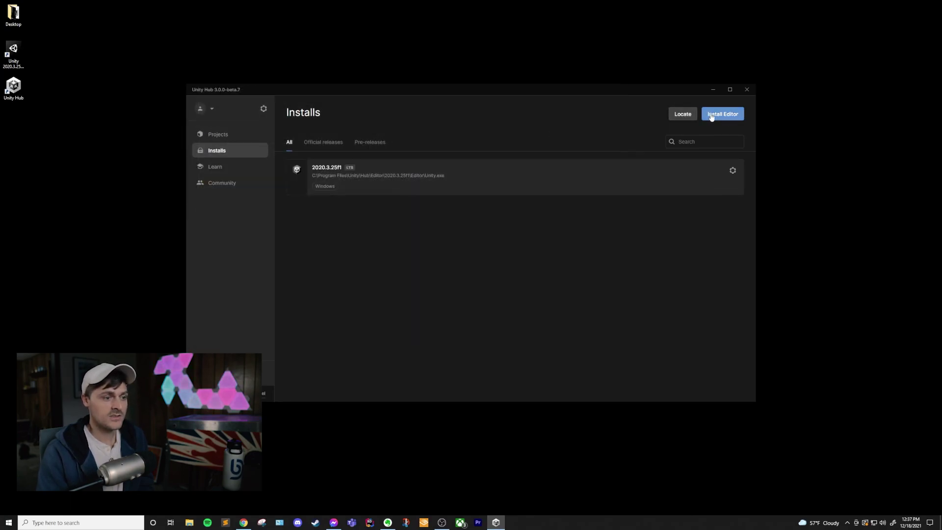
click(712, 117)
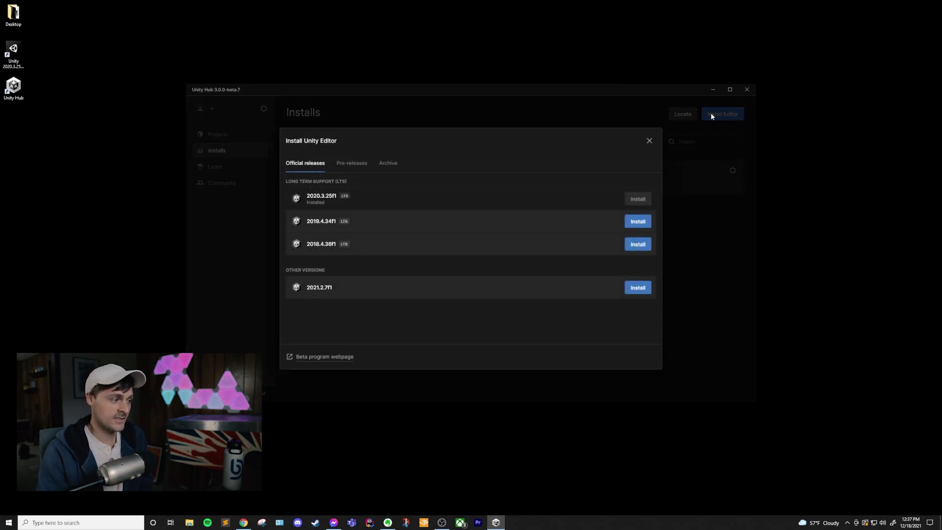
click(650, 141)
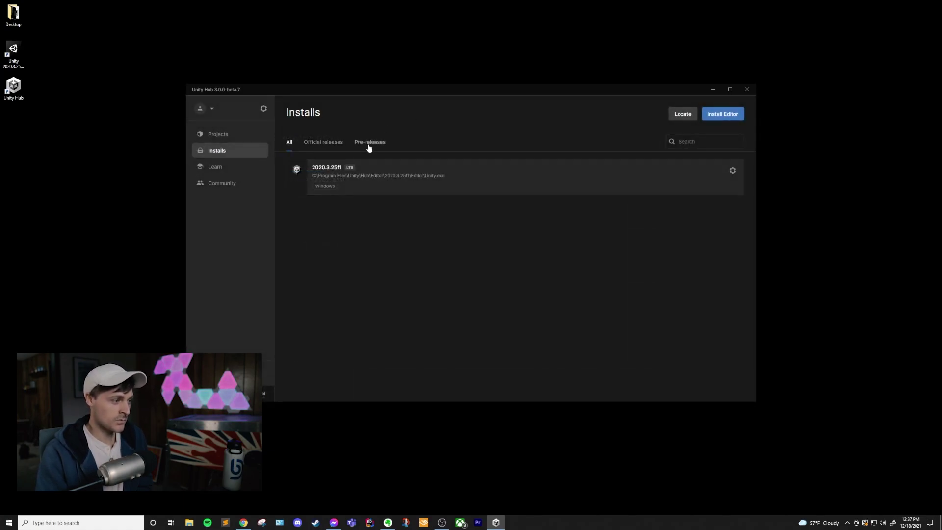
Step: Filter installs to Official releases, then Pre-releases, and preview the 2022.1.0b2 beta install without installing
click(316, 142)
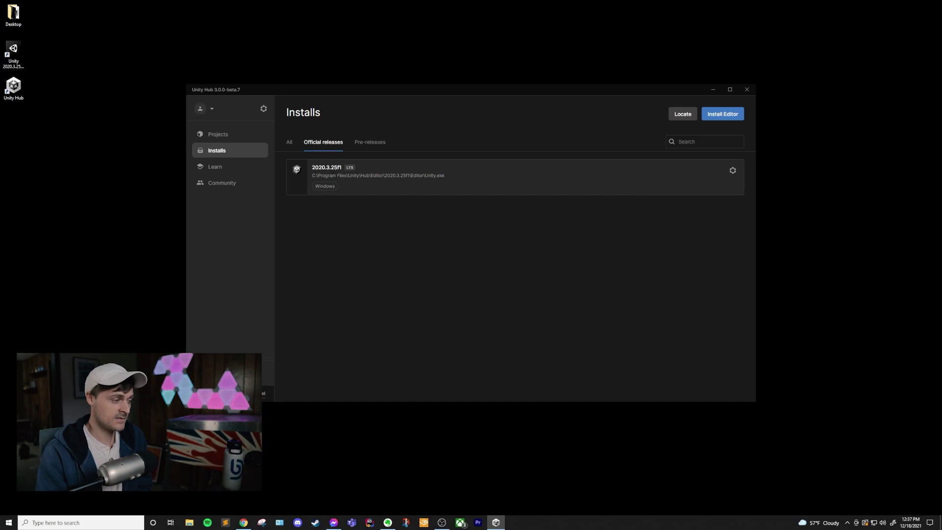
click(379, 144)
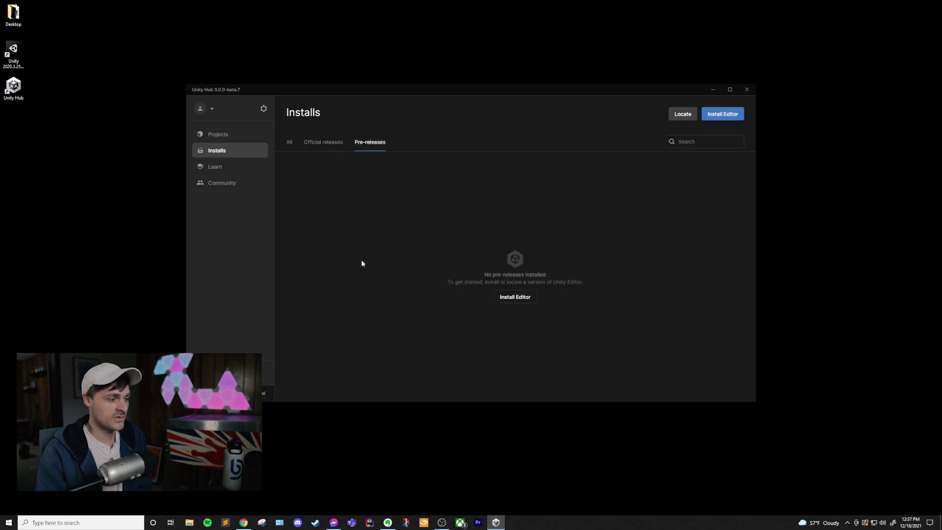
click(523, 297)
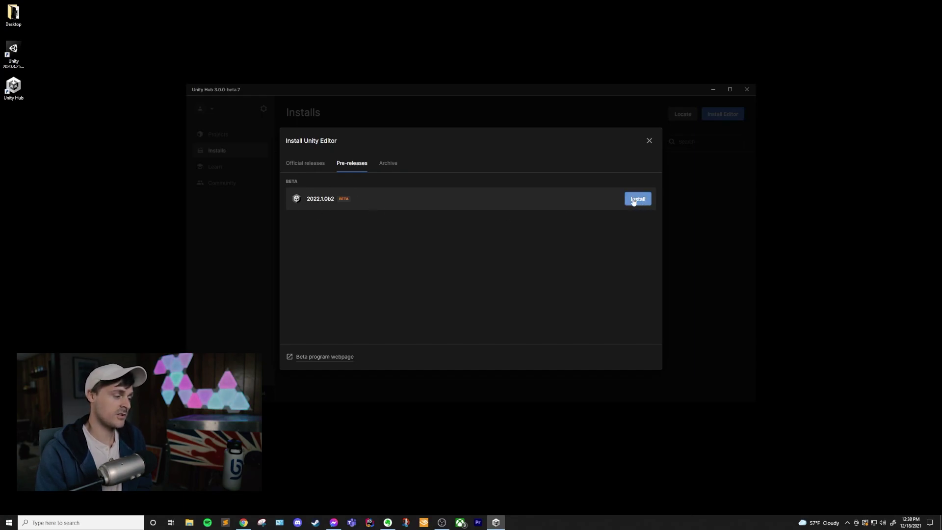
click(649, 141)
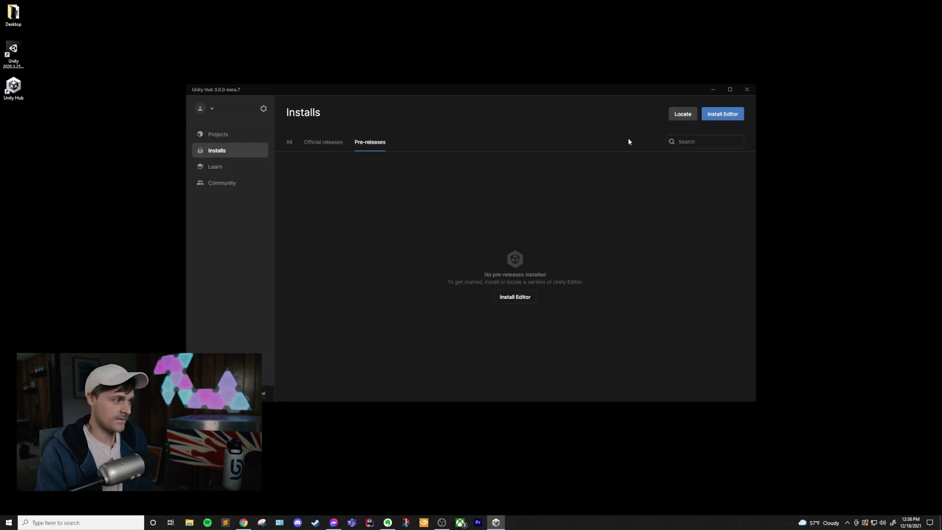
Step: On the Learn page, view details of the Session 1 - Unity Essentials - July 19, 2021 tutorial
click(214, 167)
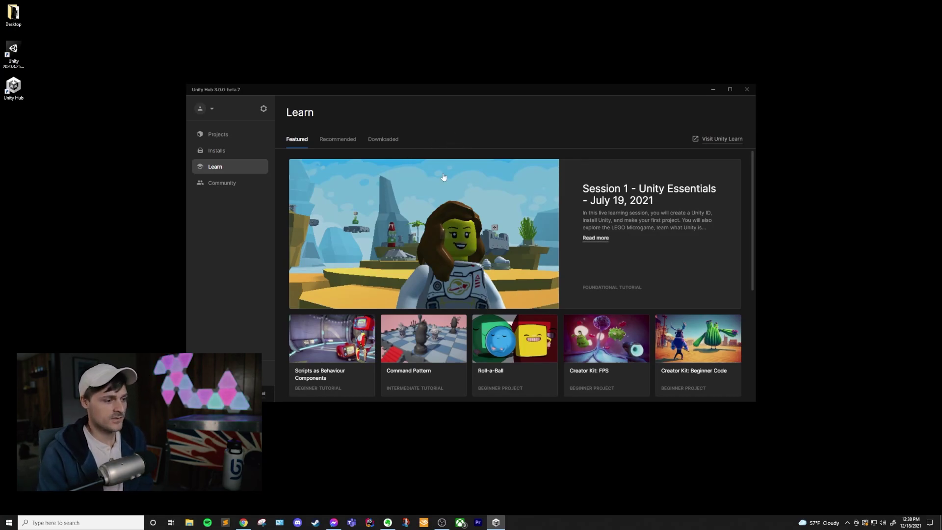
click(464, 237)
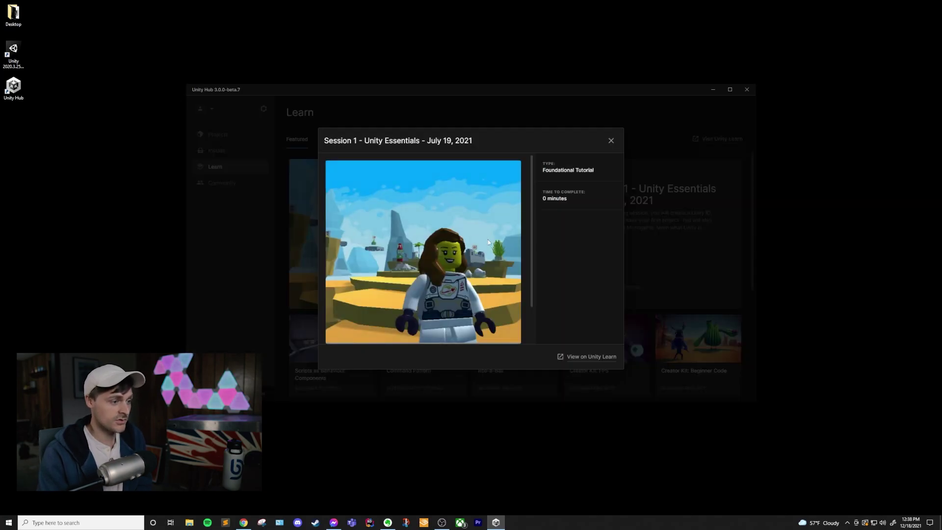
Step: Open Session 1 on Unity Learn in Chrome and scroll to the Recorded Live Session step
click(568, 357)
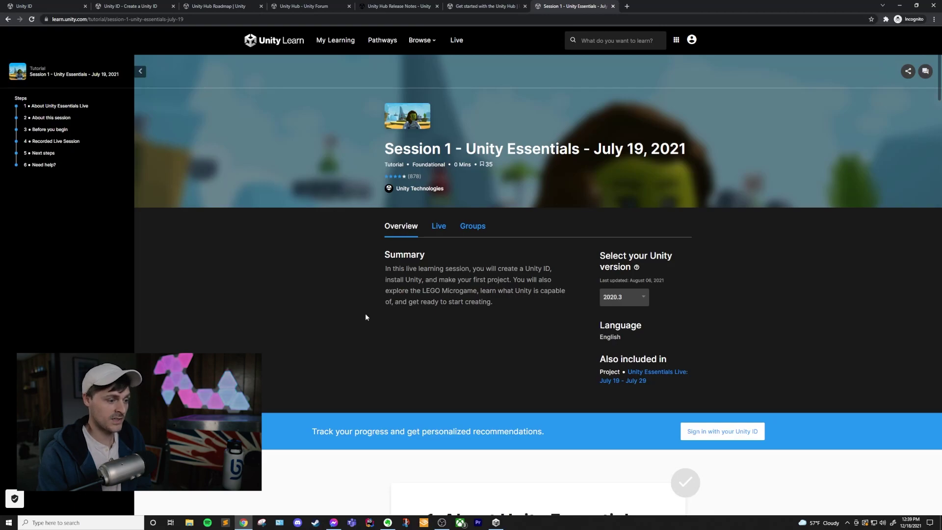
scroll(365, 314, down, 7)
scroll(347, 314, down, 11)
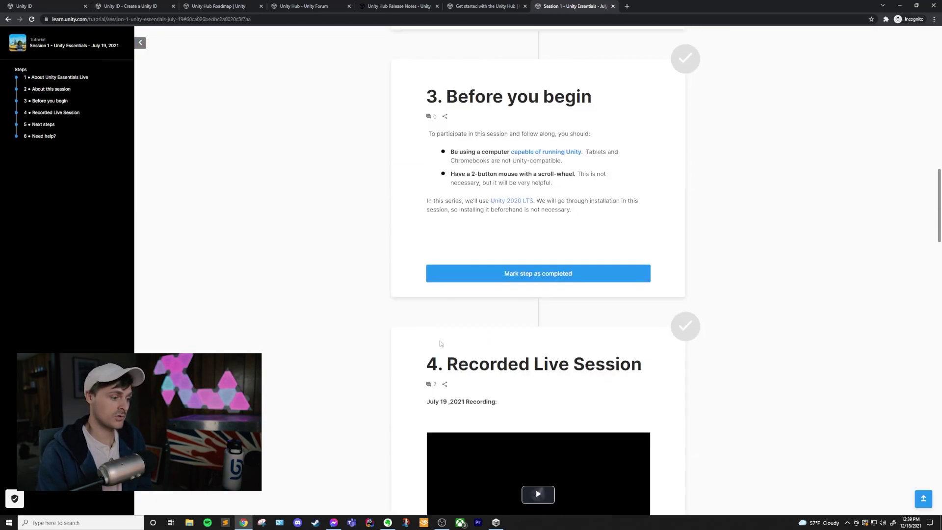
scroll(439, 347, down, 5)
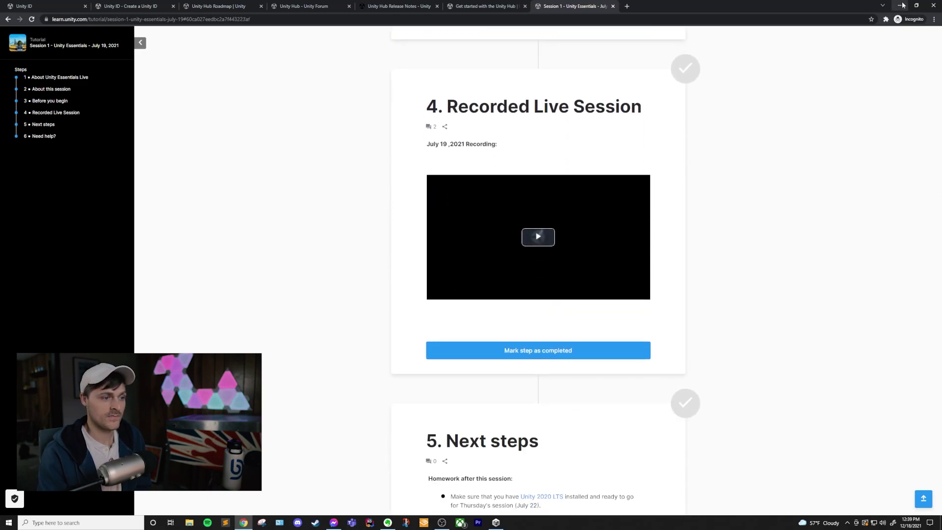
Step: Back in the Hub, download the Creator Kit: Puzzle project from its Learn details
click(901, 6)
click(461, 392)
scroll(497, 298, down, 6)
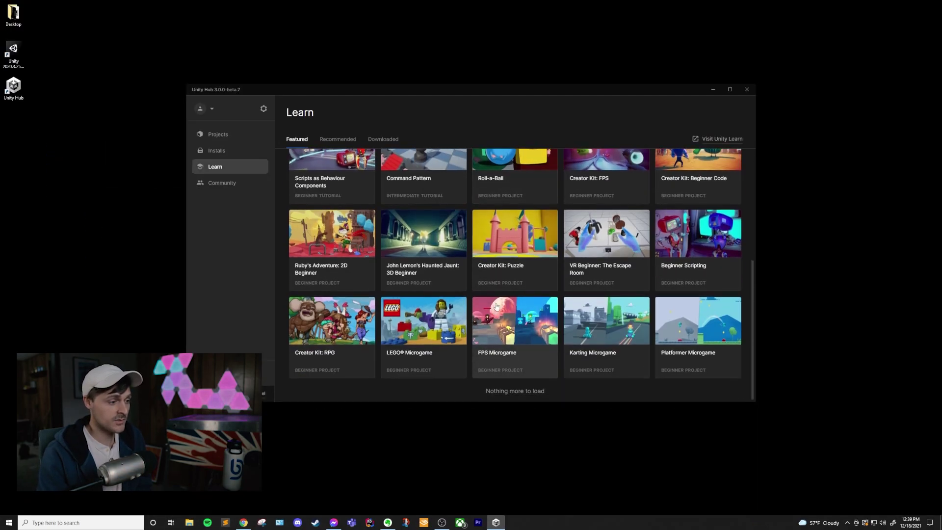
click(520, 233)
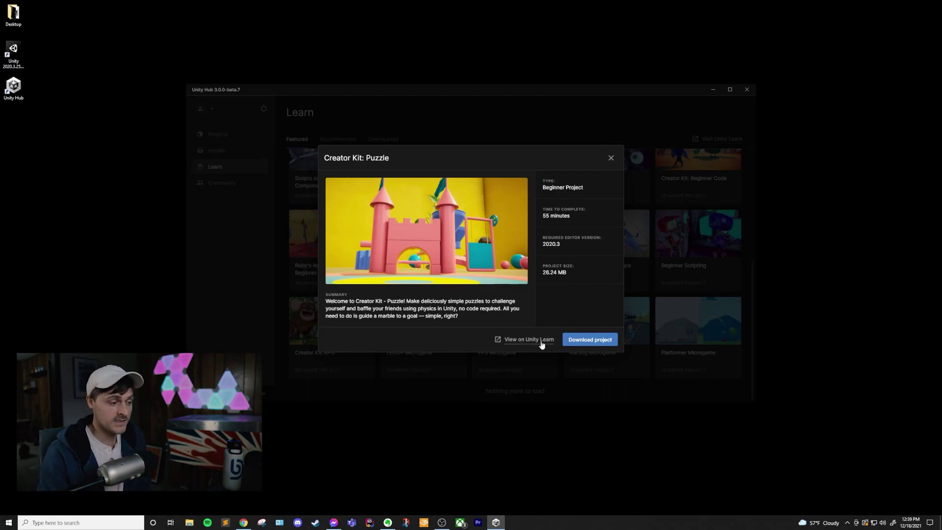
click(591, 338)
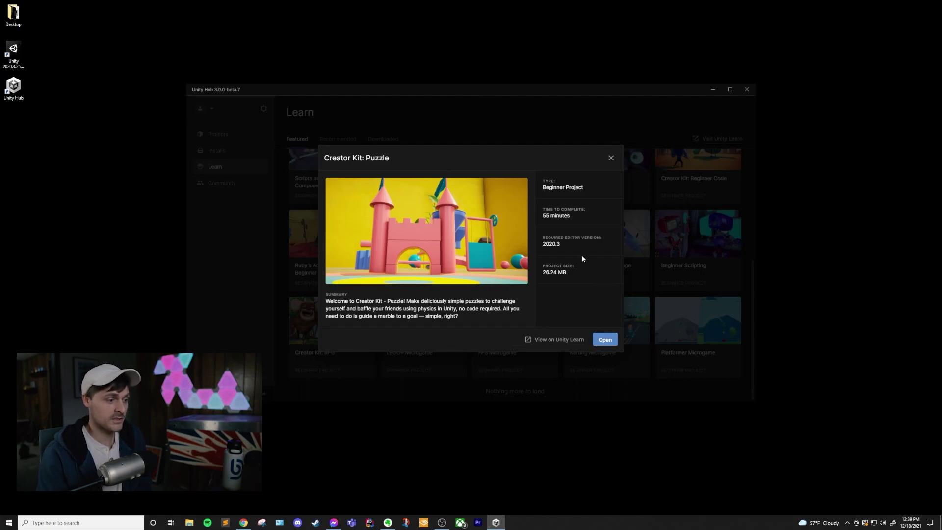
click(610, 157)
scroll(534, 313, up, 5)
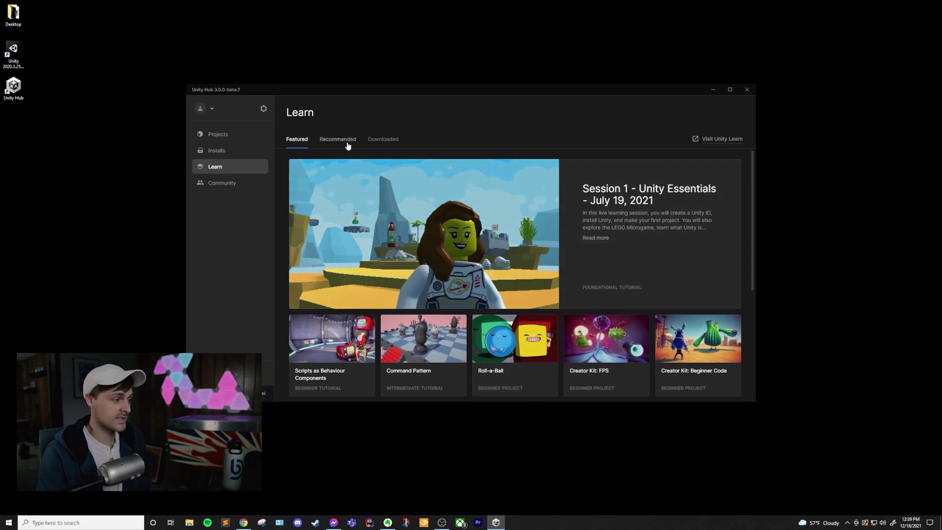
Step: Browse the Recommended and Downloaded Learn tabs, then go to the Community page
click(346, 142)
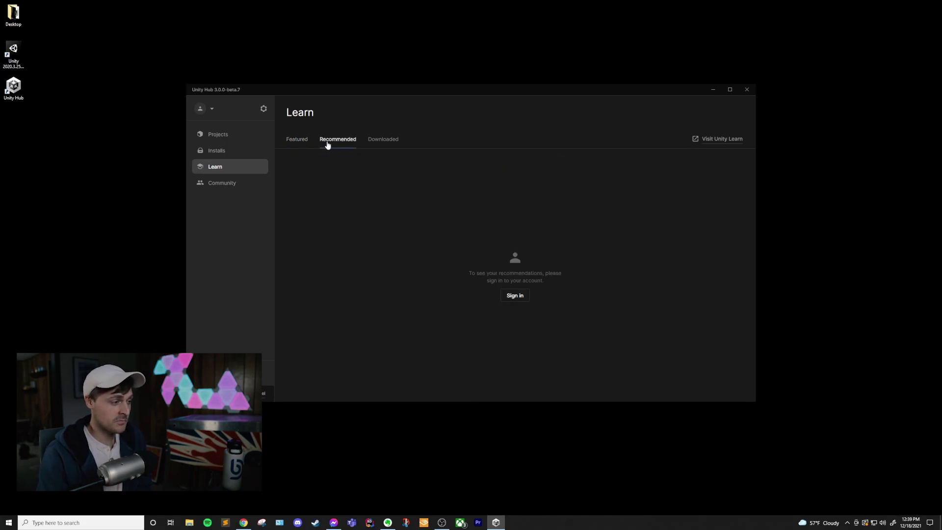
click(392, 142)
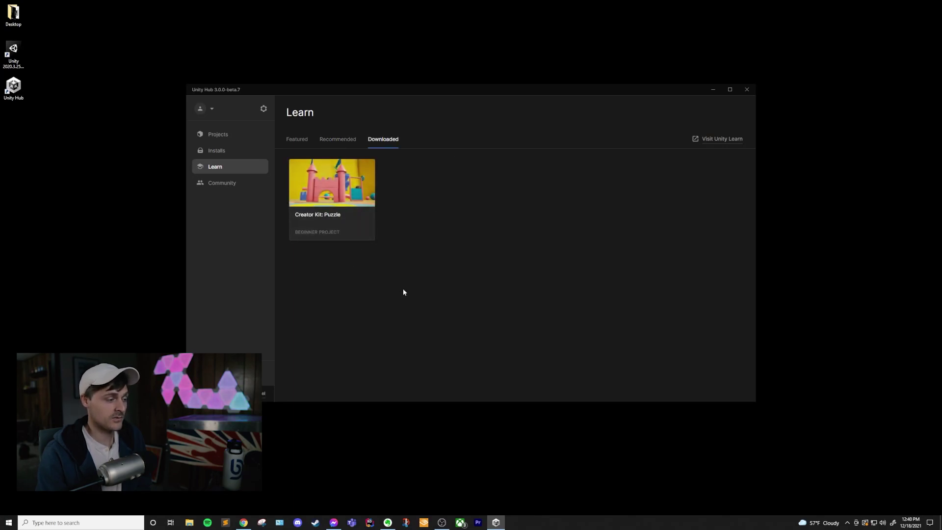
click(297, 140)
Step: Open blog.unity.com from the Unity Blog card in Community
click(232, 184)
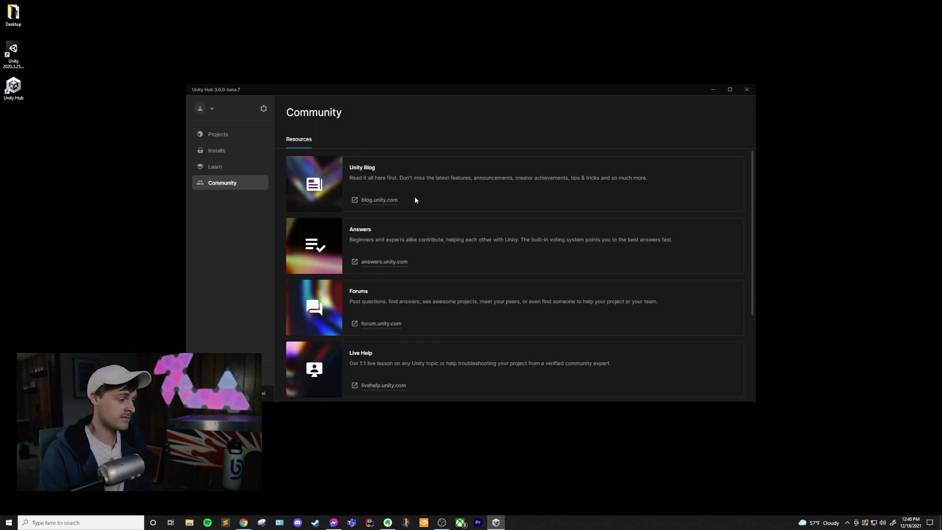
click(381, 200)
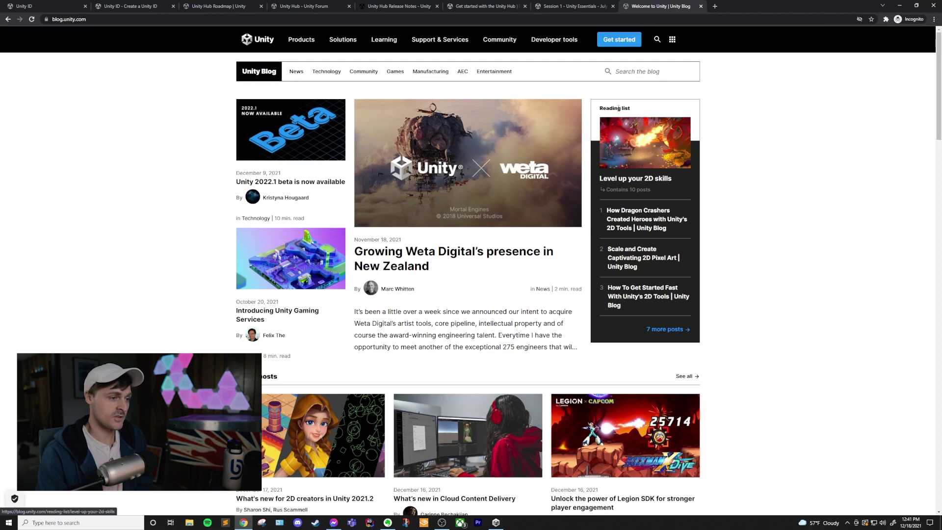
Step: Scroll through the latest posts on the Unity Blog homepage
scroll(457, 285, down, 1)
scroll(456, 285, down, 3)
scroll(456, 285, up, 3)
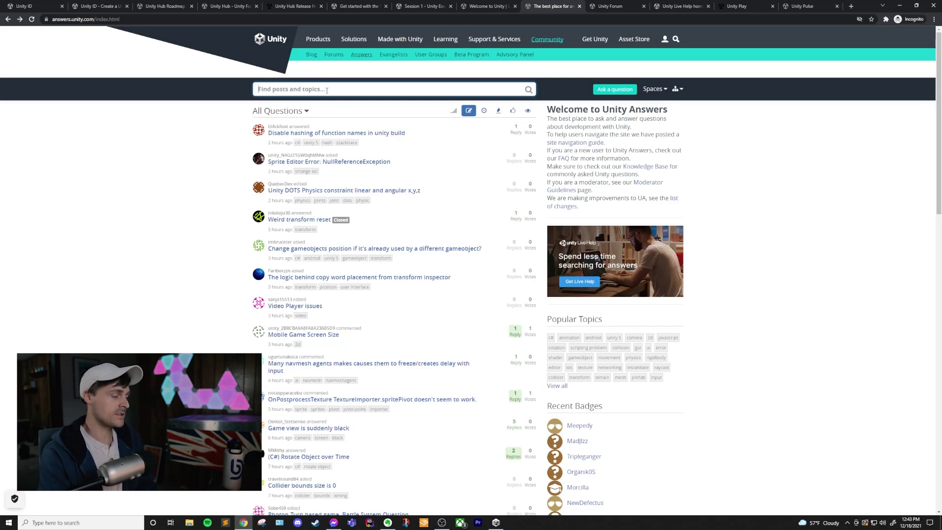
Step: Search Unity Answers for 'null reference' and scan the results
text(null refere)
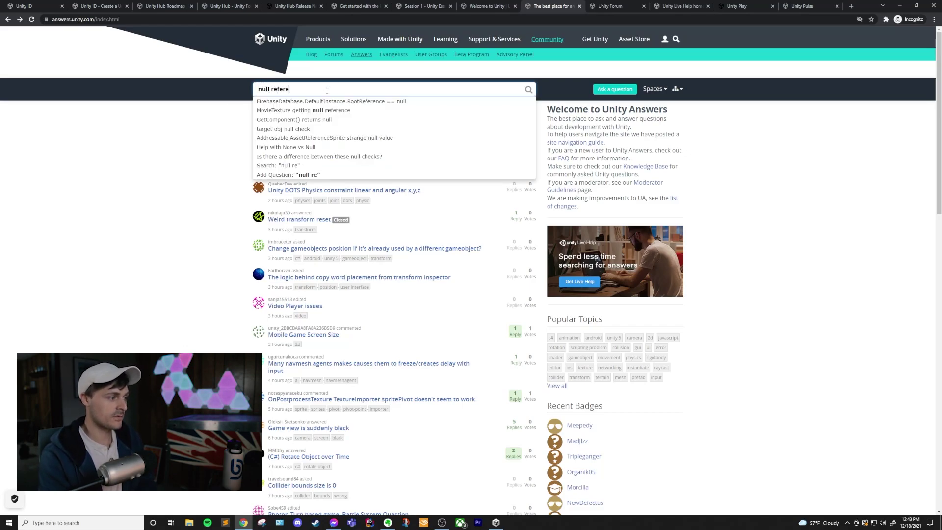
text(nce)
key(Return)
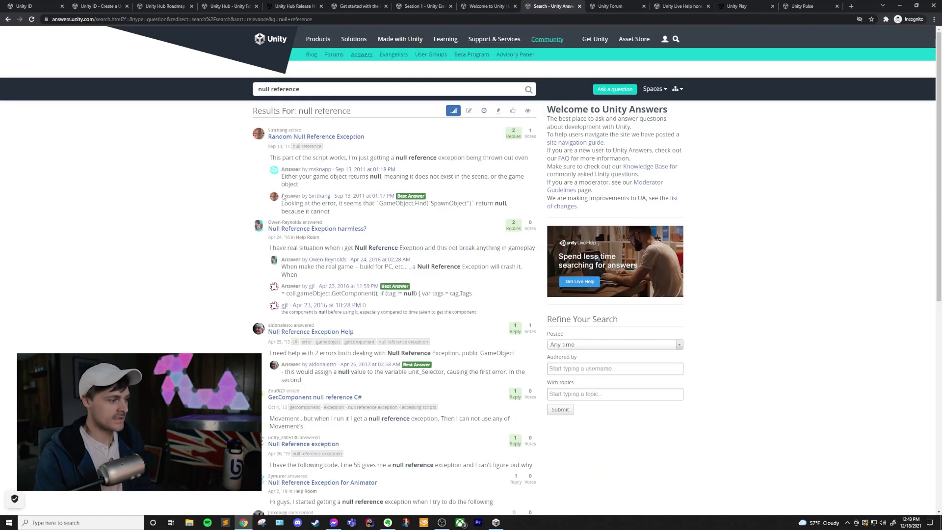
scroll(244, 317, down, 4)
scroll(191, 206, up, 5)
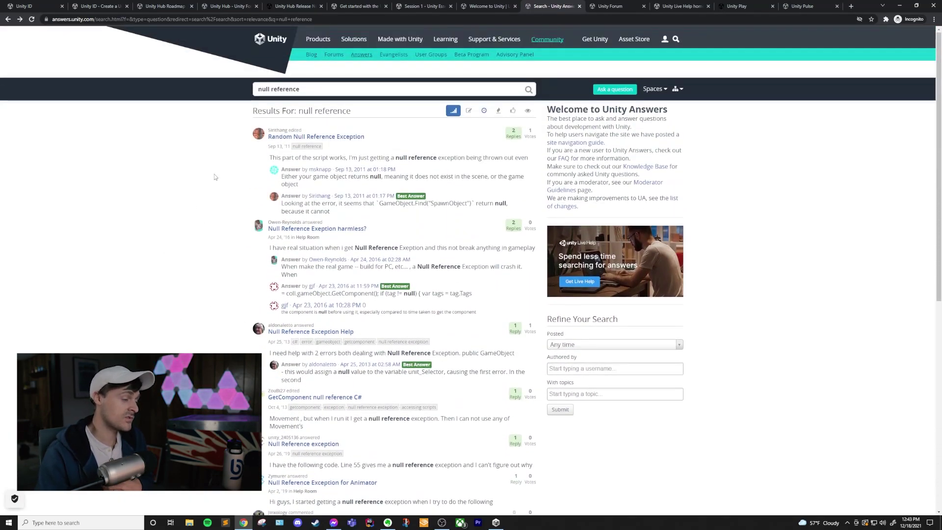
Step: Read through the Random Null Reference Exception question
click(343, 139)
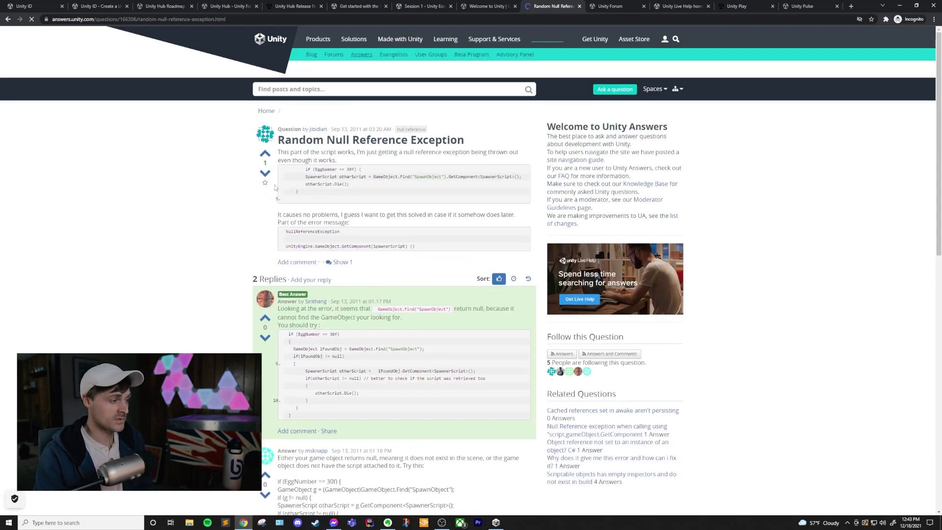
scroll(388, 362, down, 2)
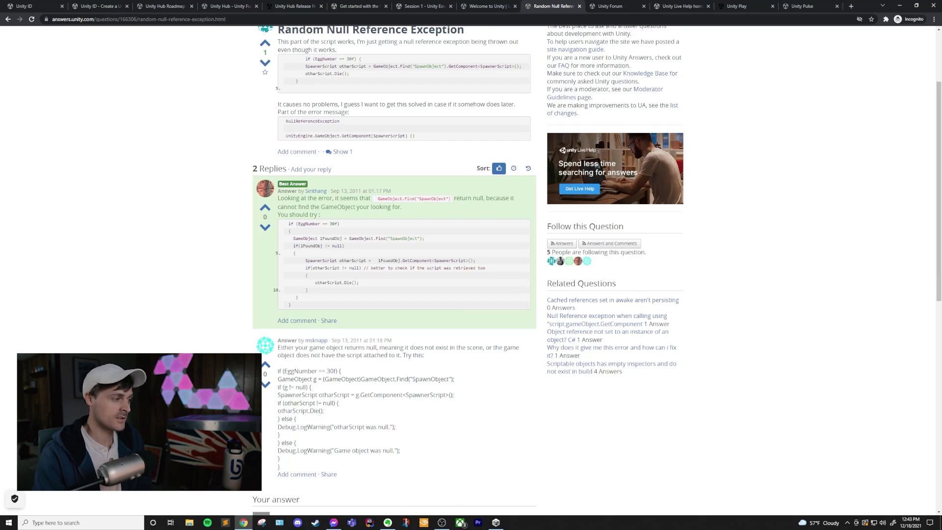
scroll(200, 338, up, 2)
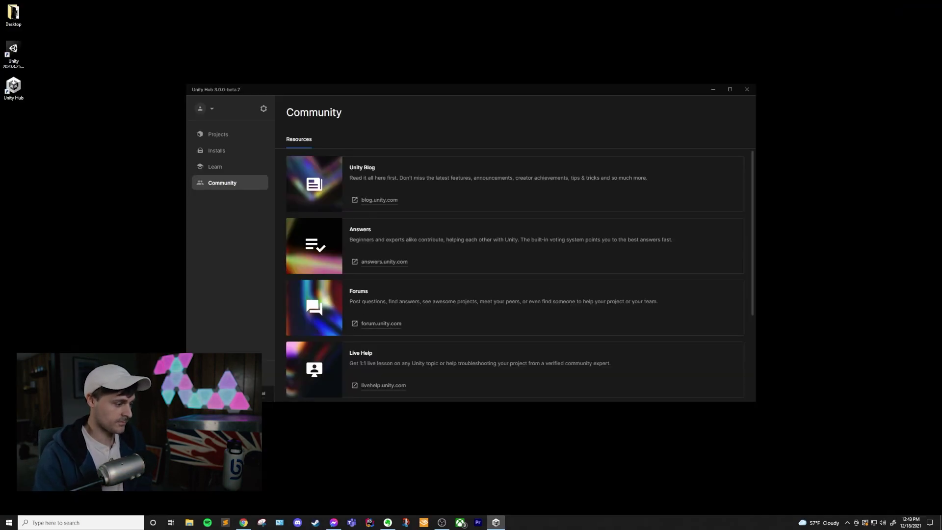
Step: Bring up the Unity Forum tab in Chrome and scroll down through the forum categories
click(243, 522)
click(613, 6)
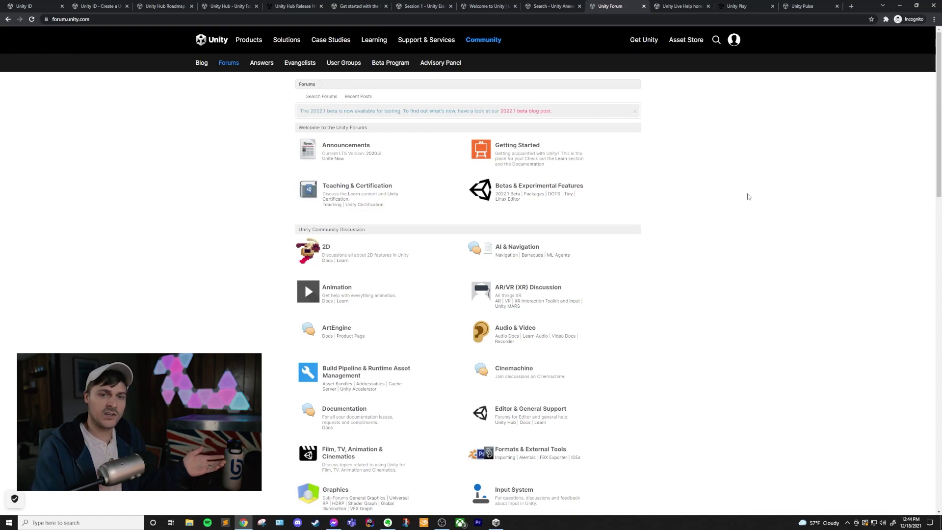
scroll(744, 196, down, 6)
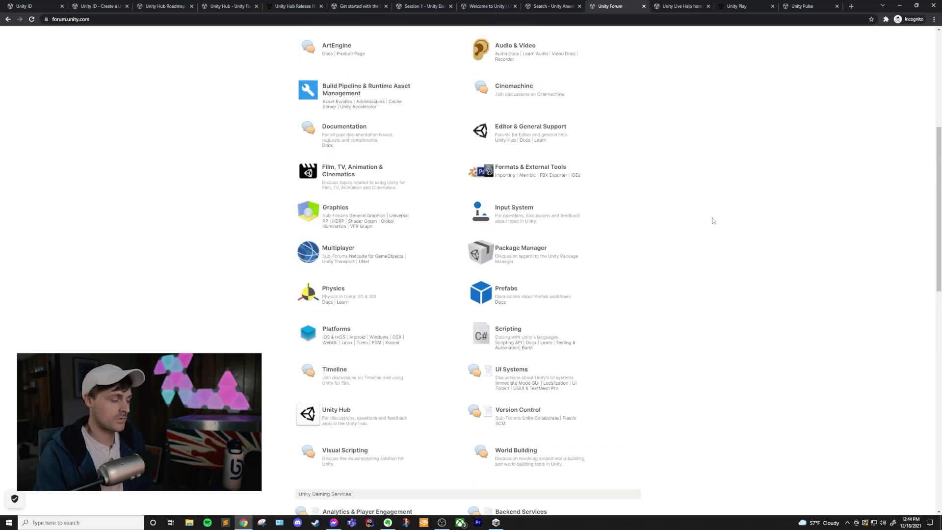
scroll(711, 217, down, 10)
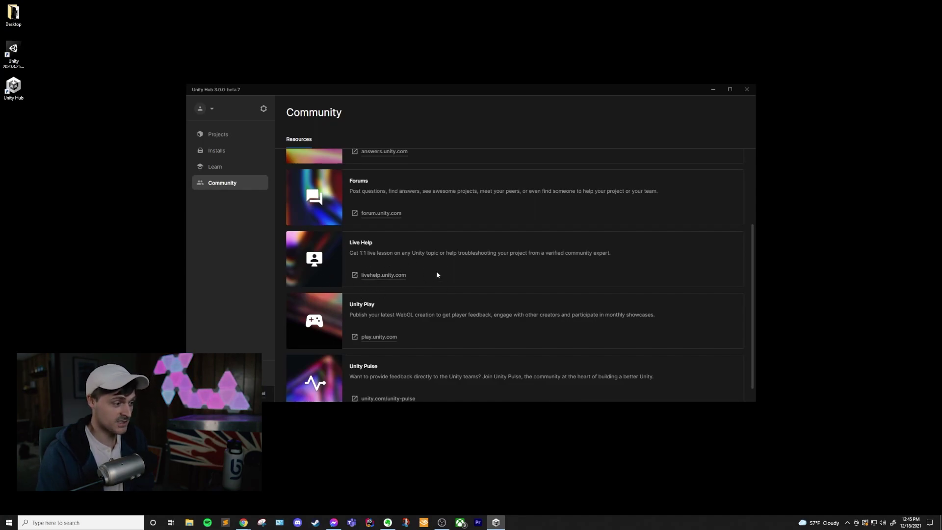
scroll(441, 294, down, 1)
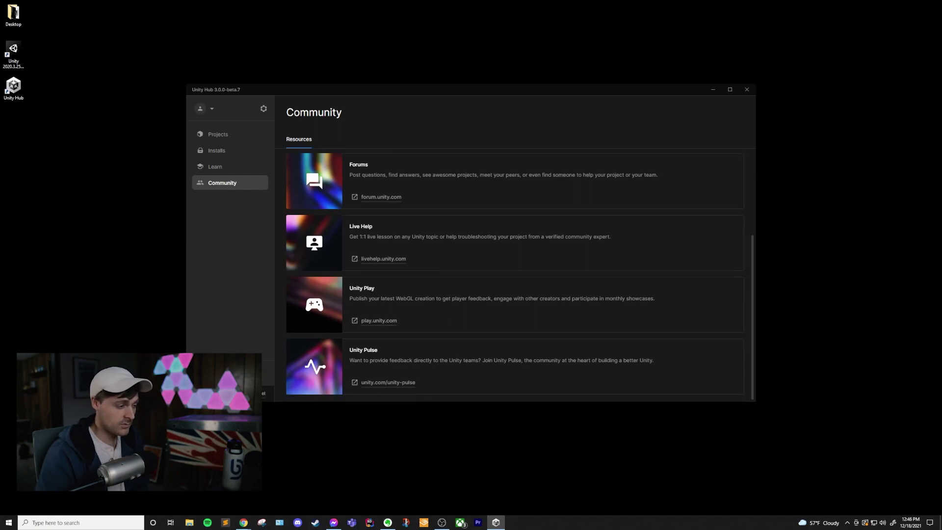
drag(355, 299, 422, 299)
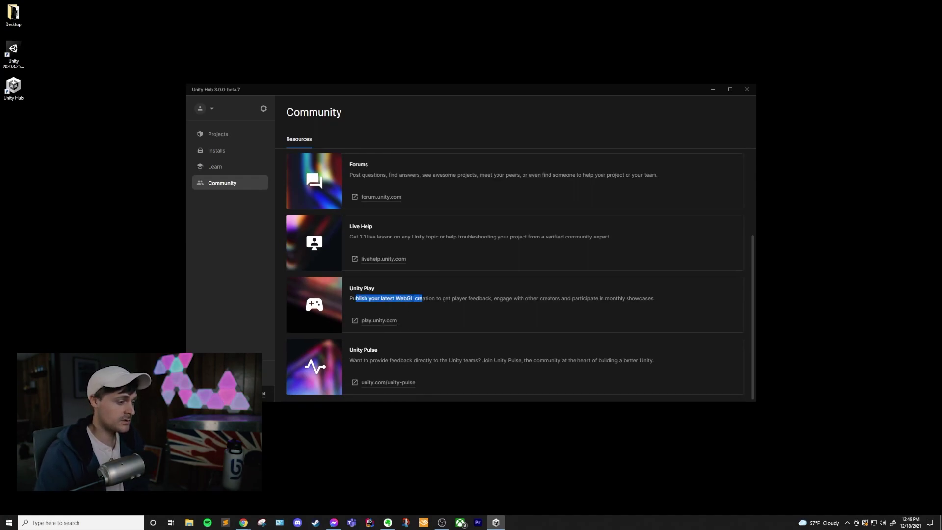
click(374, 317)
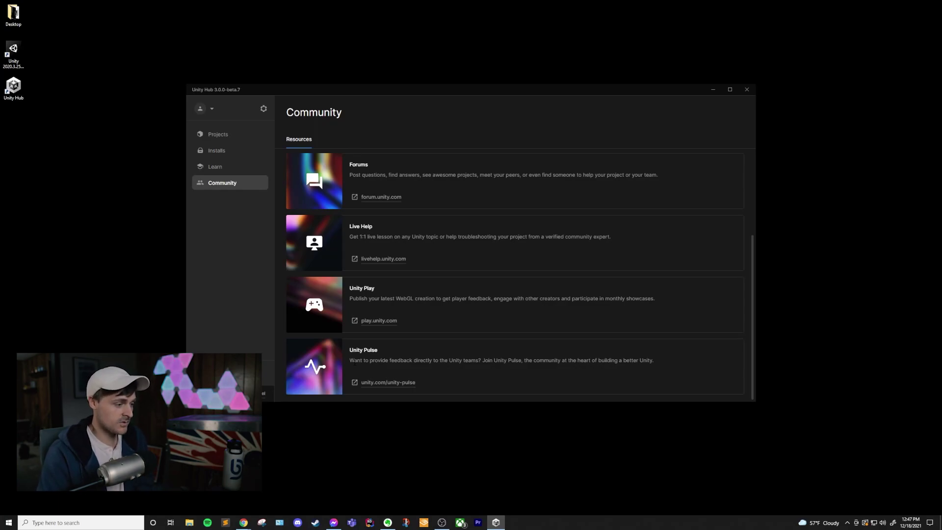
drag(353, 360, 646, 360)
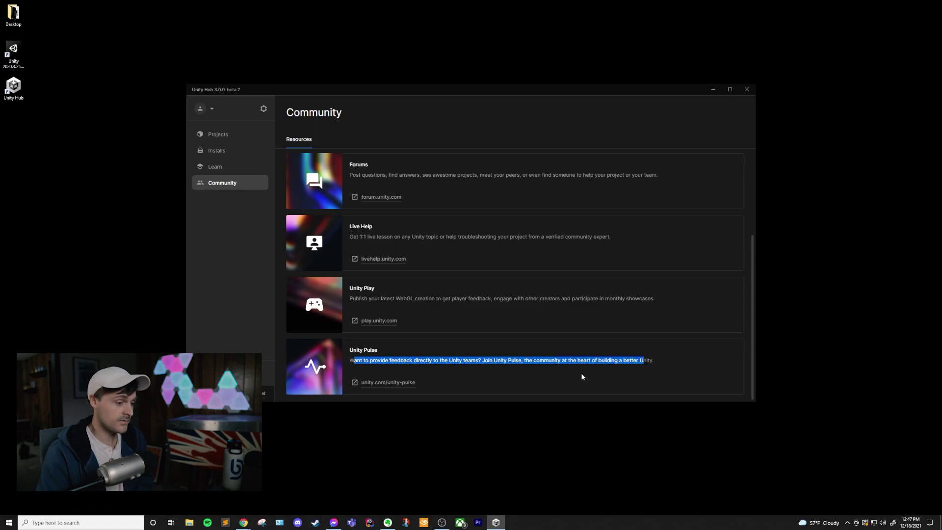
click(349, 383)
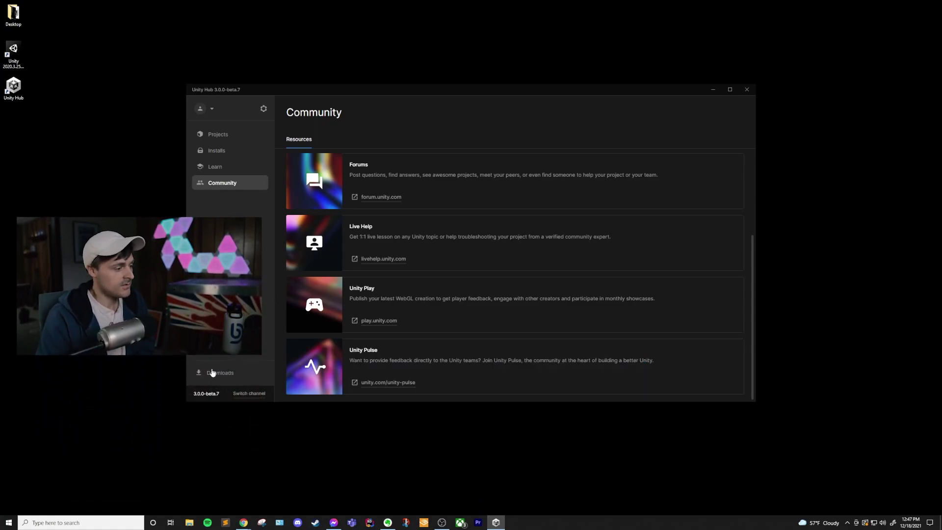
click(221, 375)
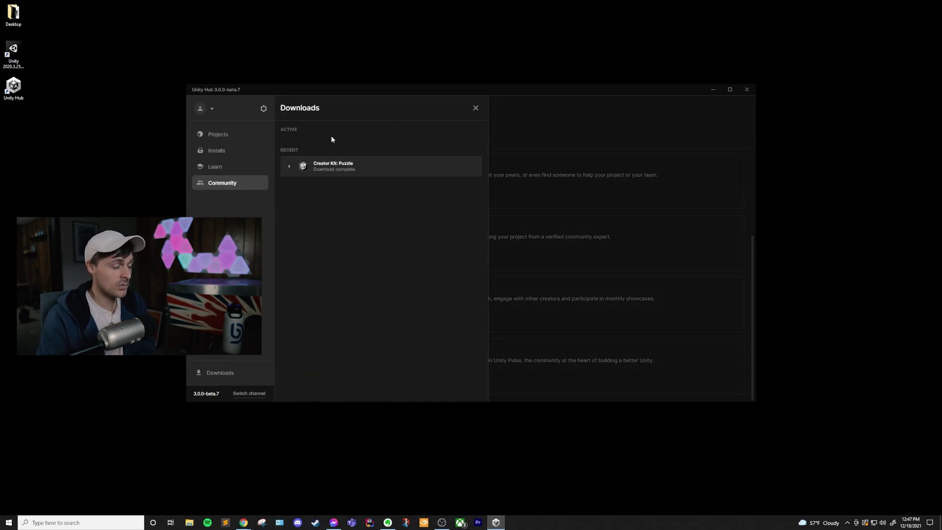
click(289, 167)
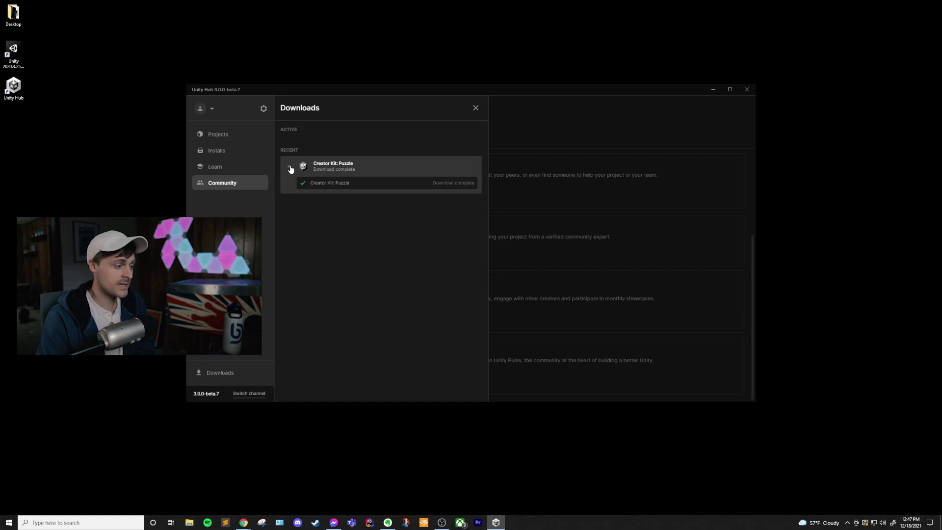
click(289, 165)
click(289, 166)
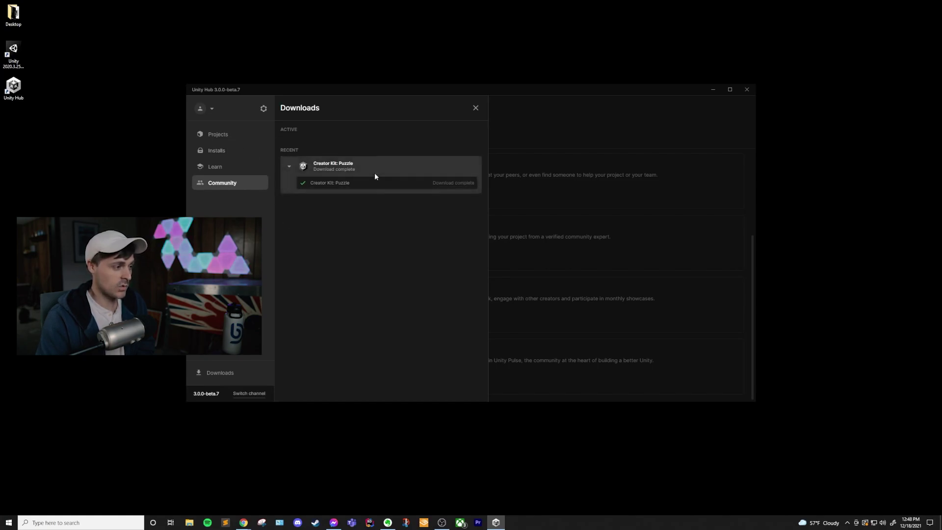
click(290, 168)
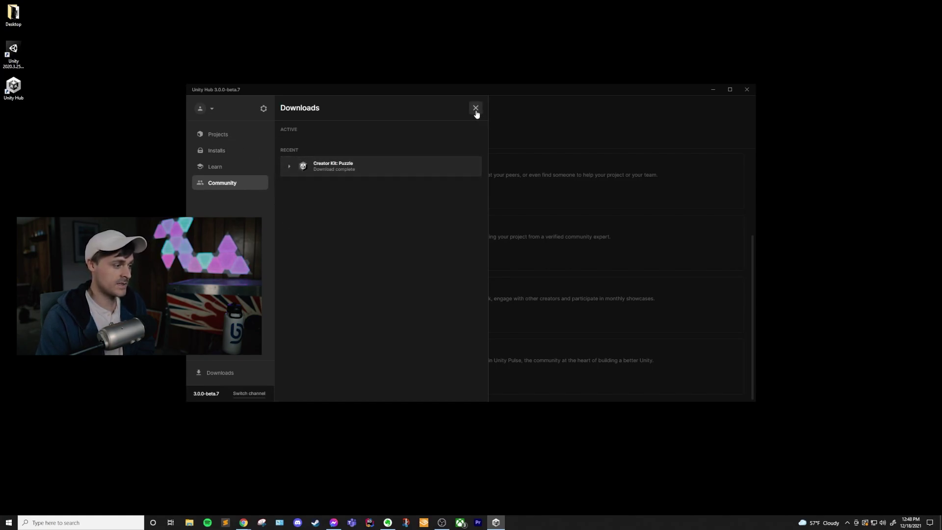
click(475, 108)
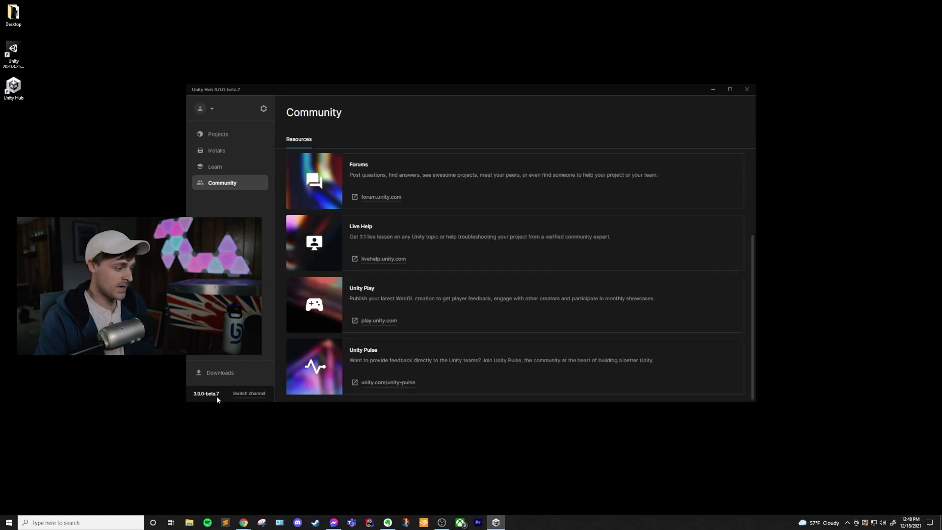
Step: Go to Preferences > Advanced via Switch channel and expand the Channels list showing Production and Beta
click(249, 394)
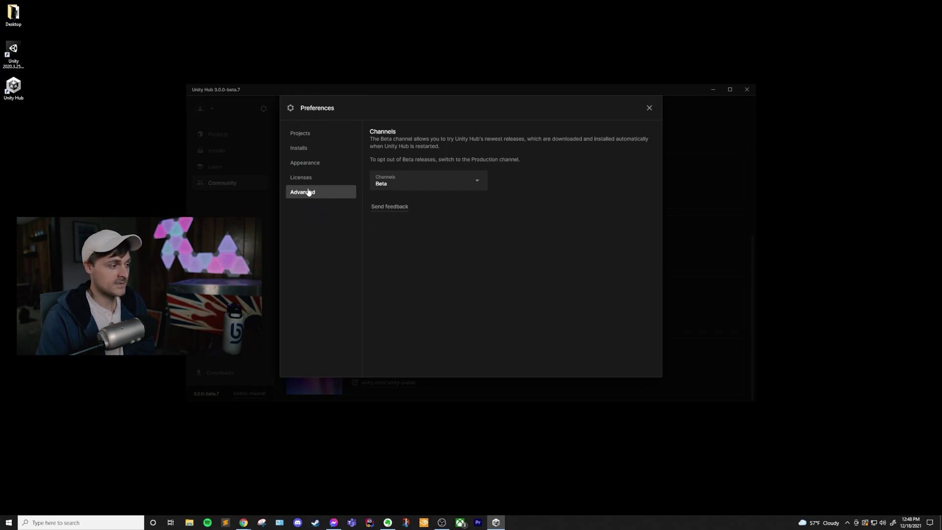
click(406, 184)
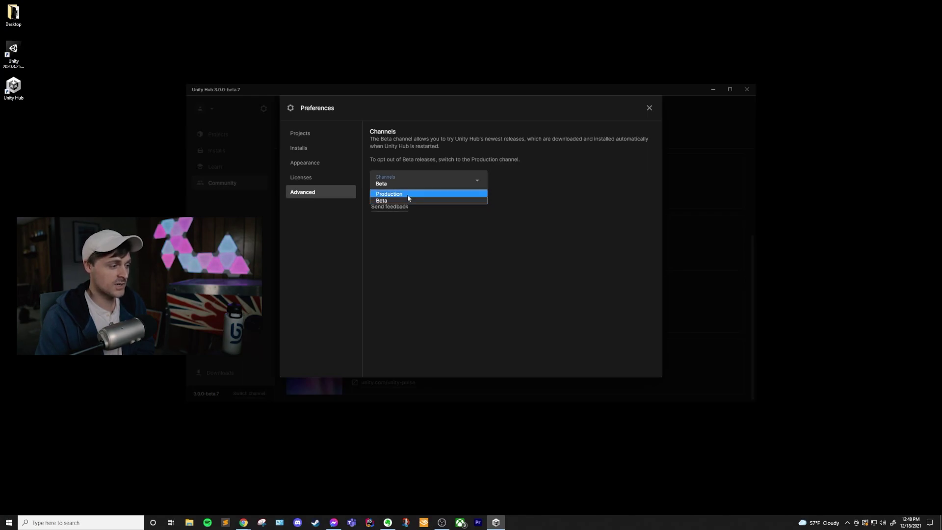